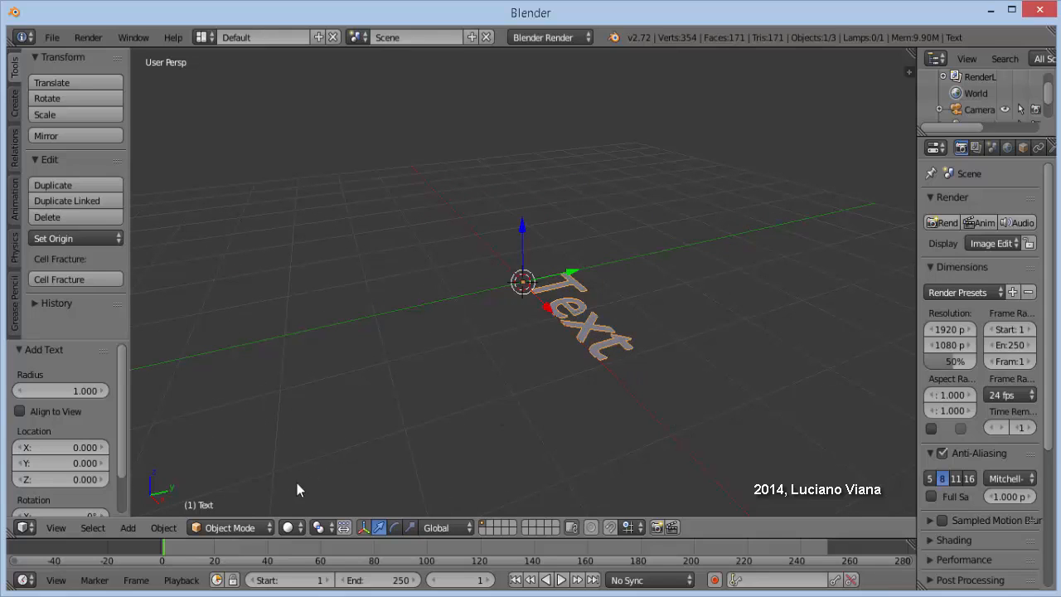
# - Switch the selected text object to Edit Mode
pyautogui.click(270, 528)
pyautogui.press('Tab')
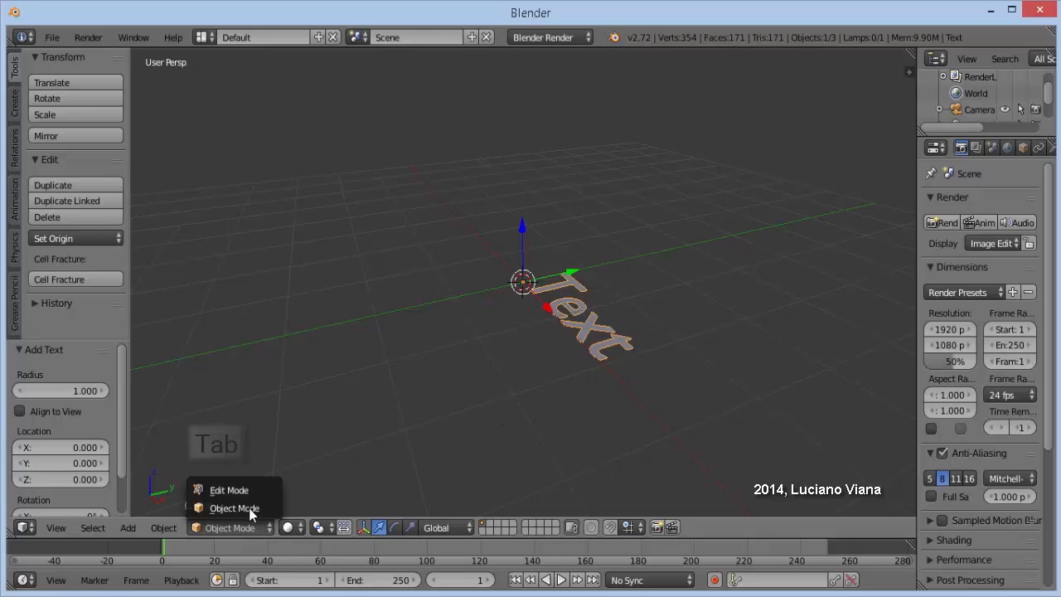
pyautogui.click(246, 489)
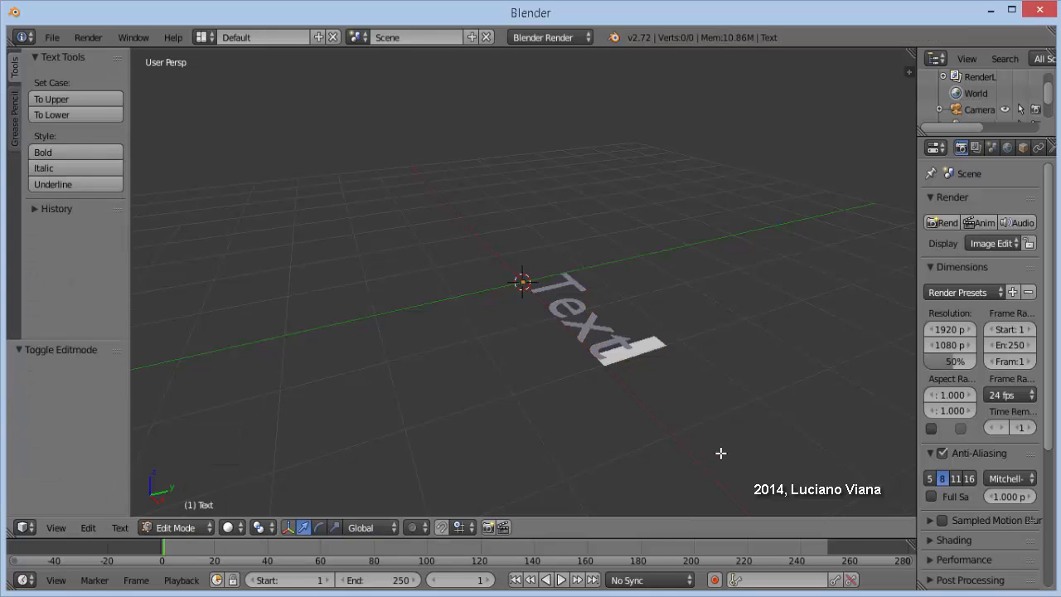
pyautogui.write('nnn')
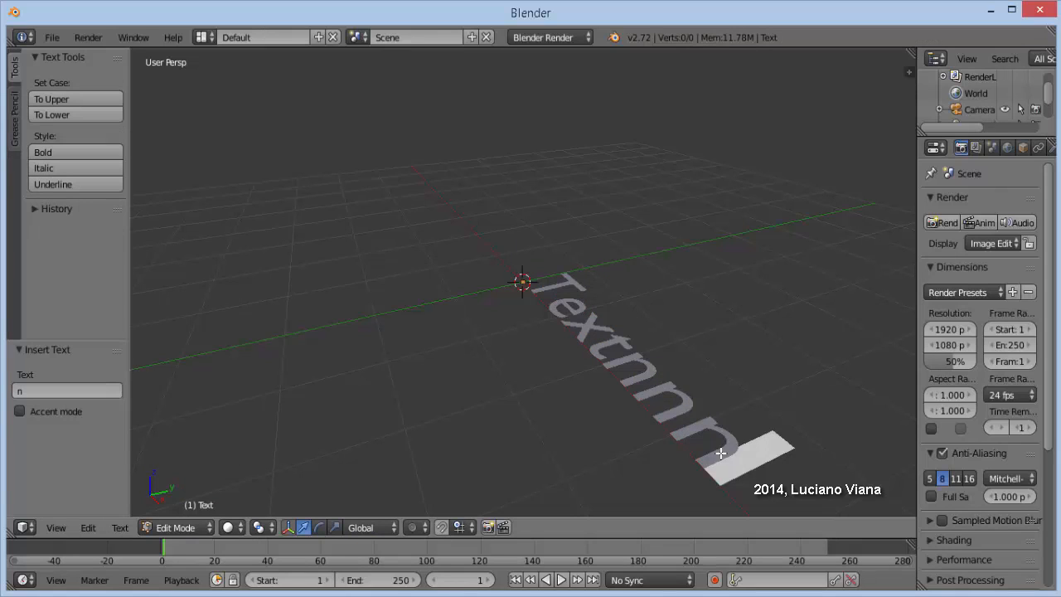
pyautogui.press('BackSpace')
pyautogui.press('BackSpace')
pyautogui.press('BackSpace')
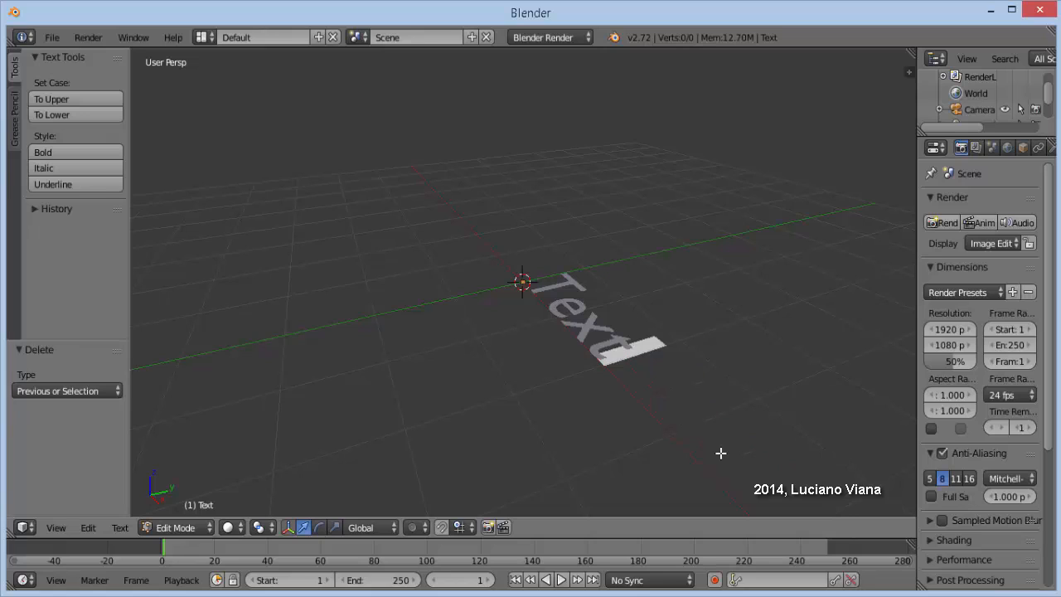
# - Replace the default wording of the text object with "AULA 45" and return to Object Mode
pyautogui.press('BackSpace')
pyautogui.press('BackSpace')
pyautogui.press('BackSpace')
pyautogui.press('BackSpace')
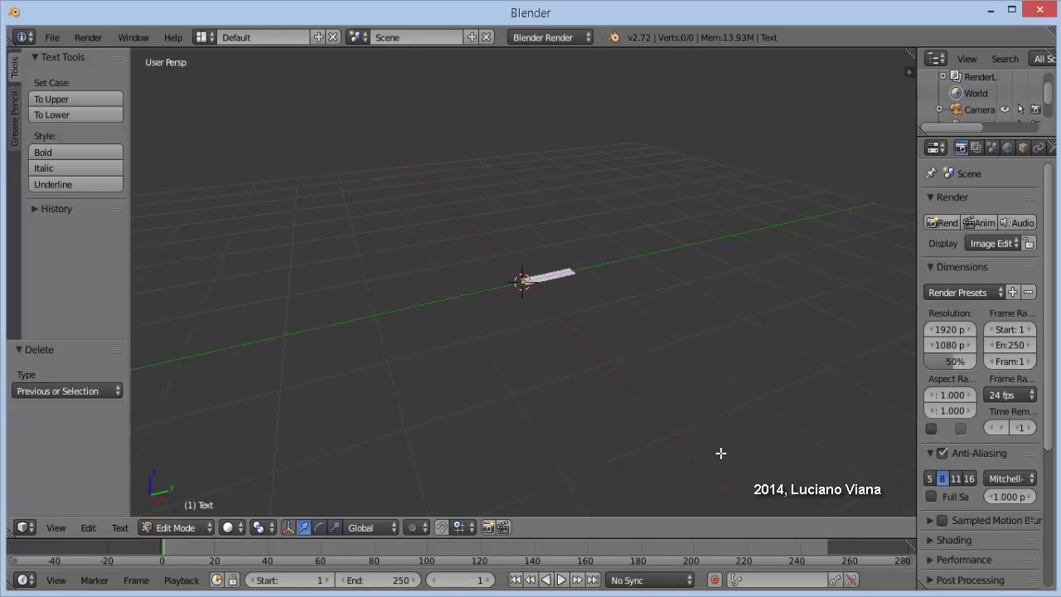
pyautogui.write('AU')
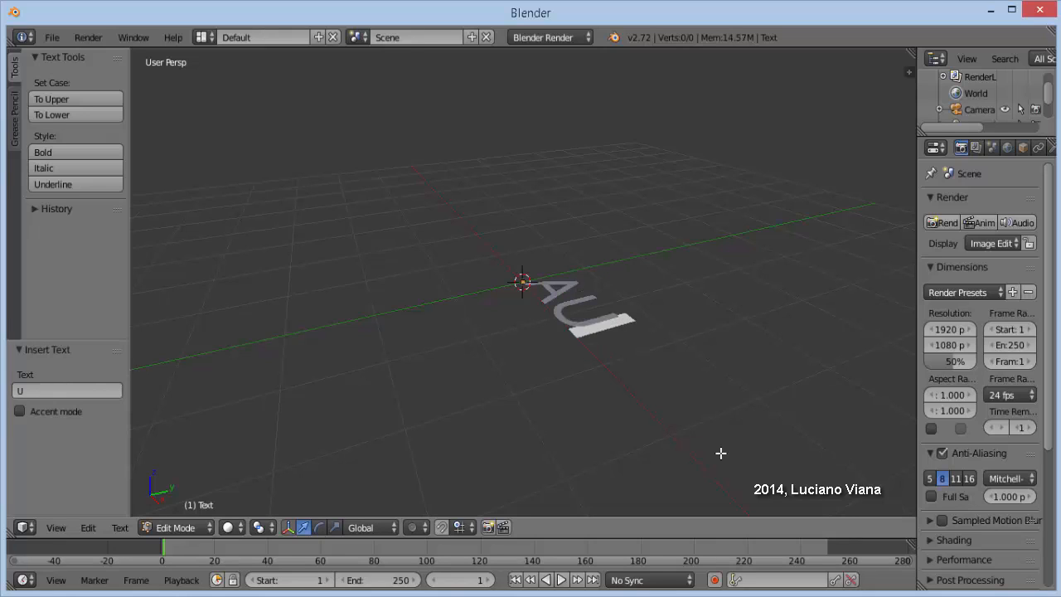
pyautogui.write('LA 45')
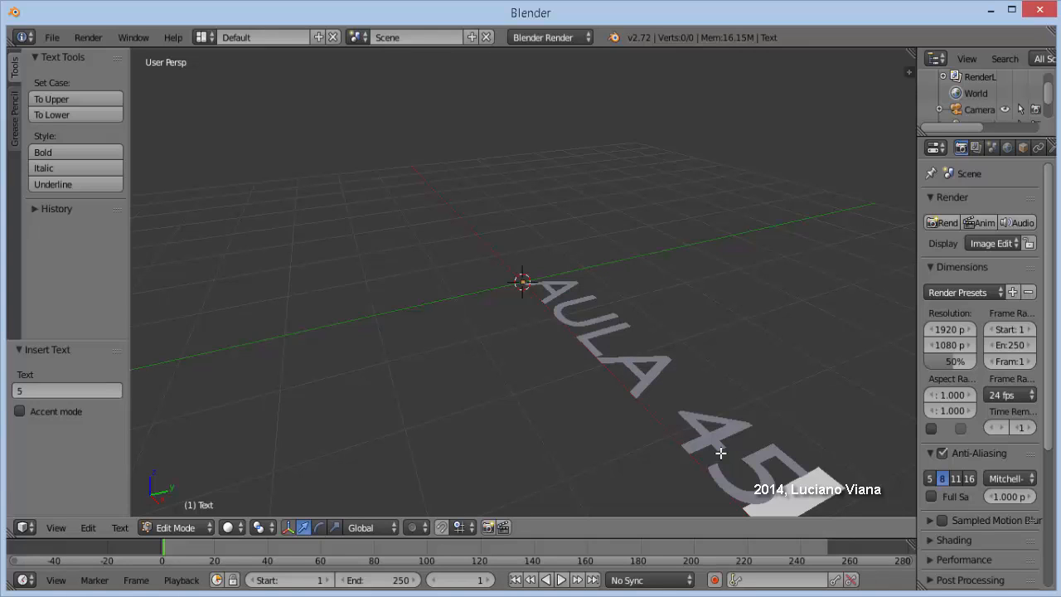
pyautogui.scroll(-1, 726, 456)
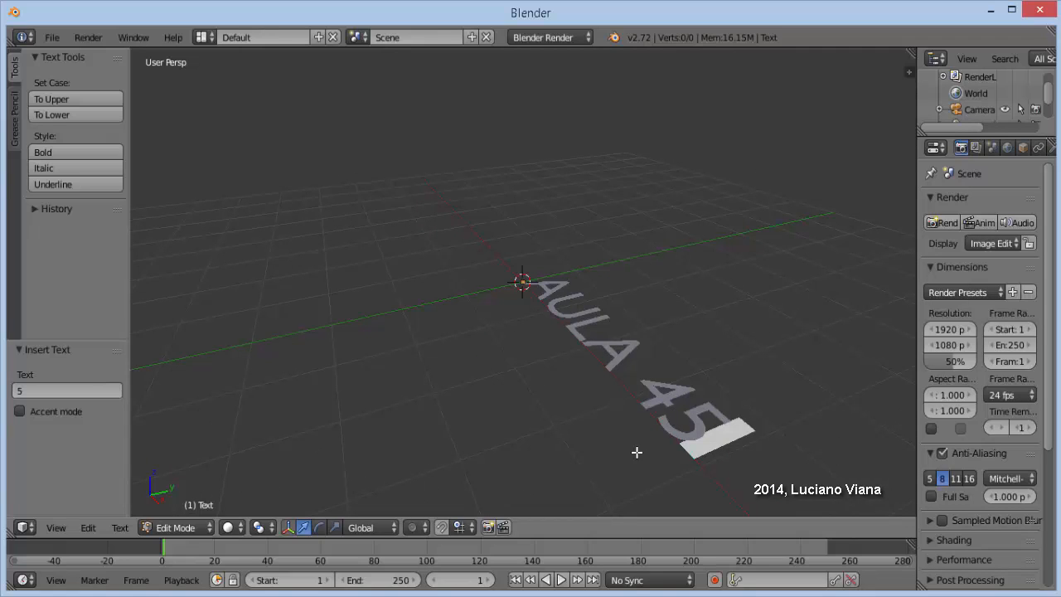
pyautogui.click(208, 528)
pyautogui.click(196, 509)
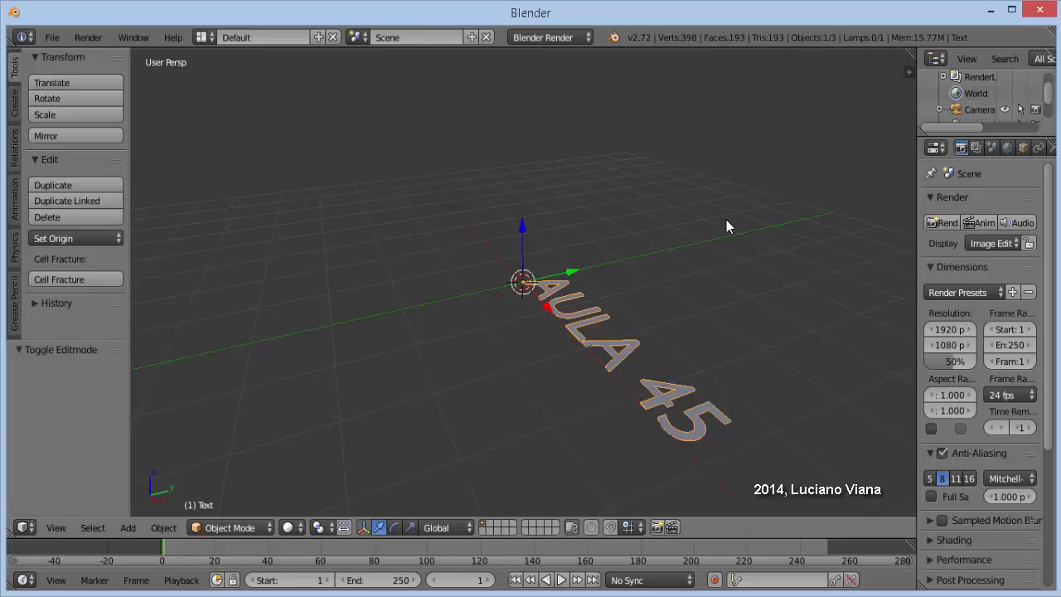
# - Rotate the text object 90° about the global X axis so it stands upright
pyautogui.press('r')
pyautogui.write('x')
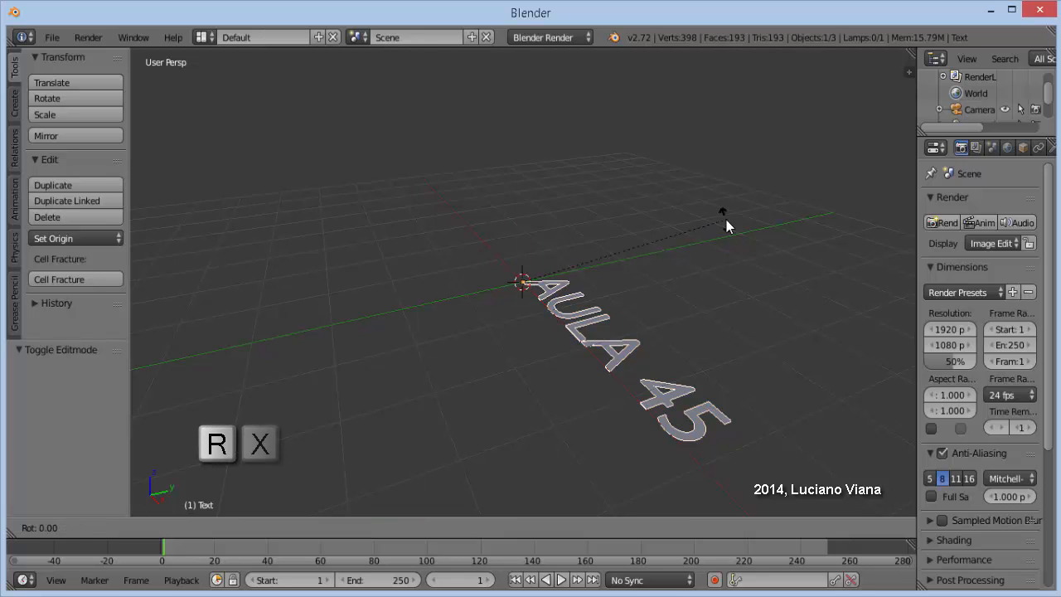
pyautogui.write('90')
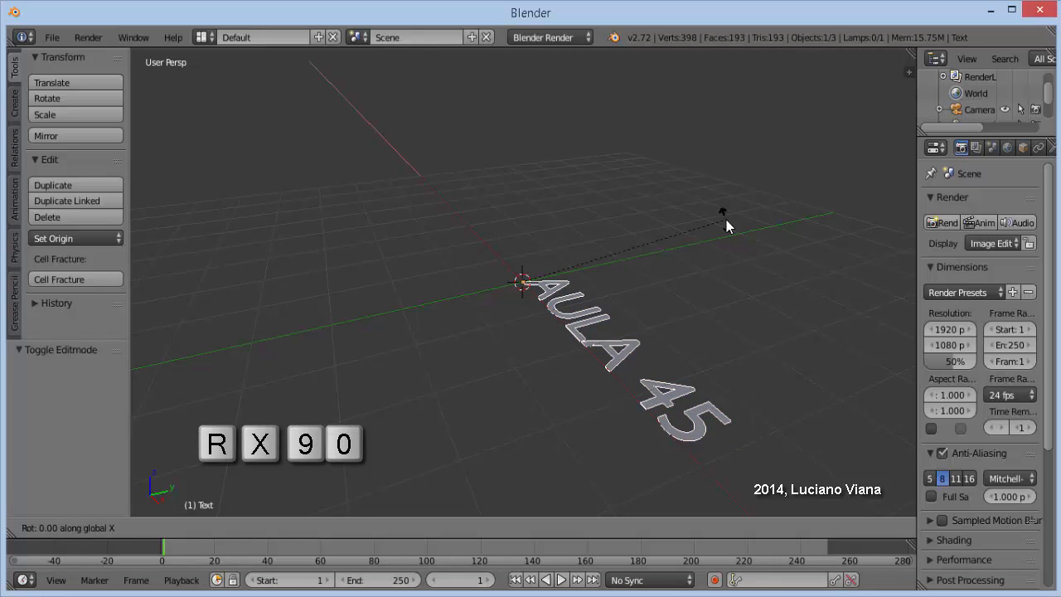
pyautogui.press('Return')
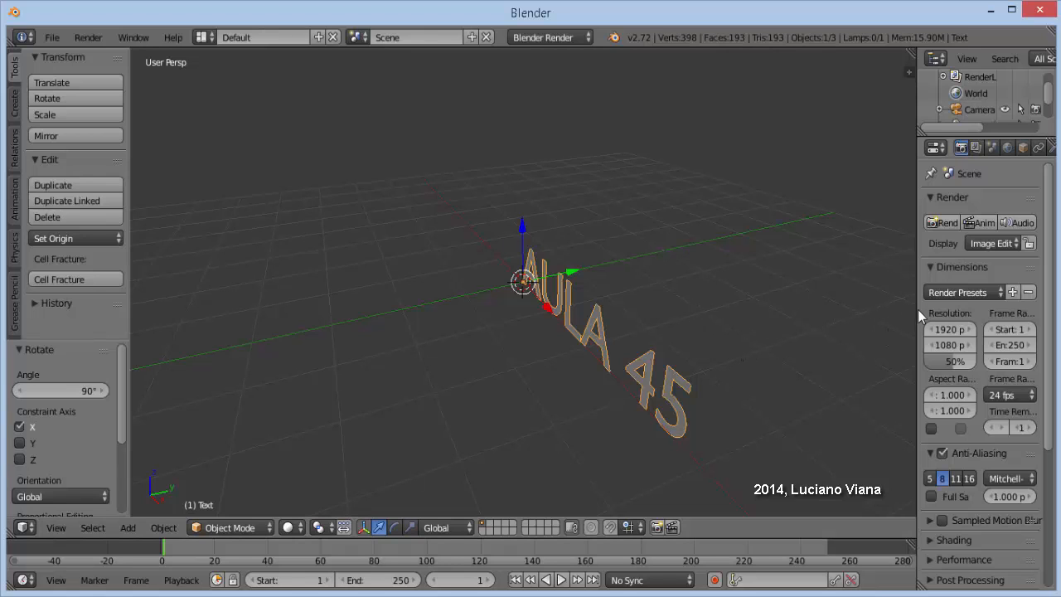
# - Widen the properties editor and show the text object's font data settings
pyautogui.moveTo(917, 309); pyautogui.dragTo(840, 310)
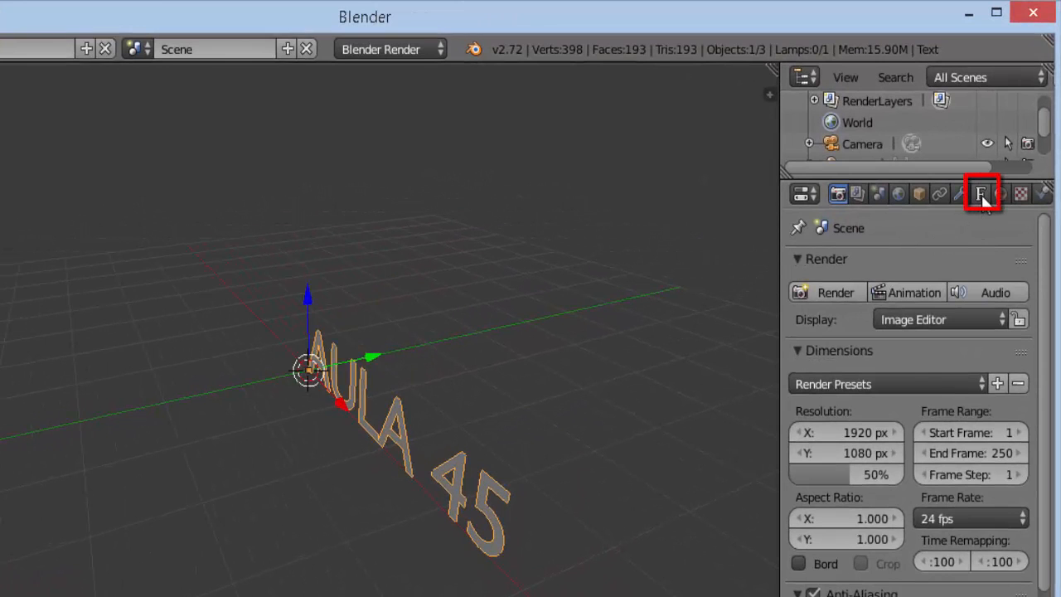
pyautogui.click(981, 195)
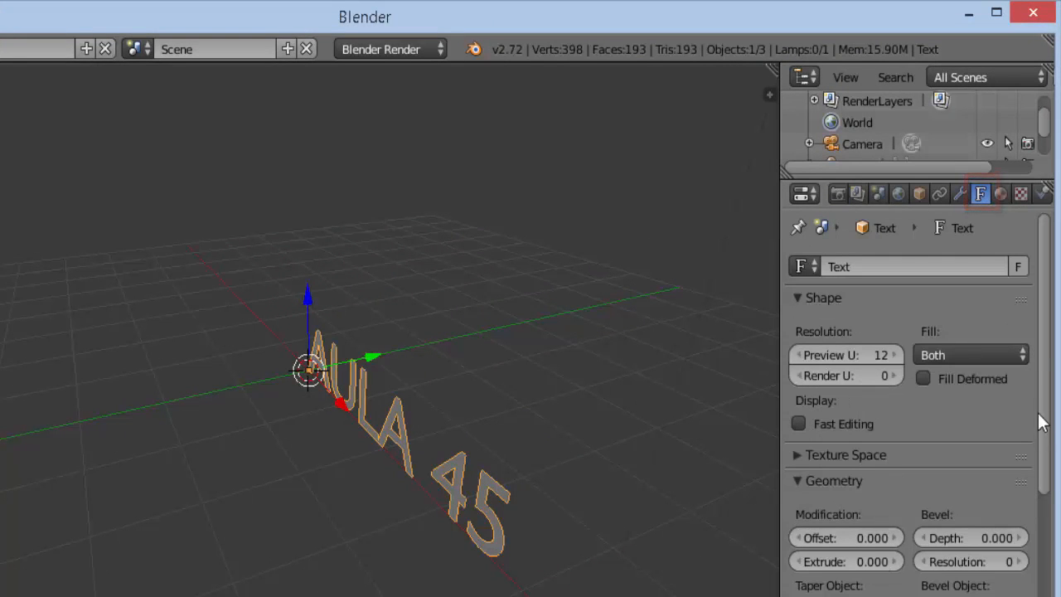
pyautogui.scroll(-2, 1047, 339)
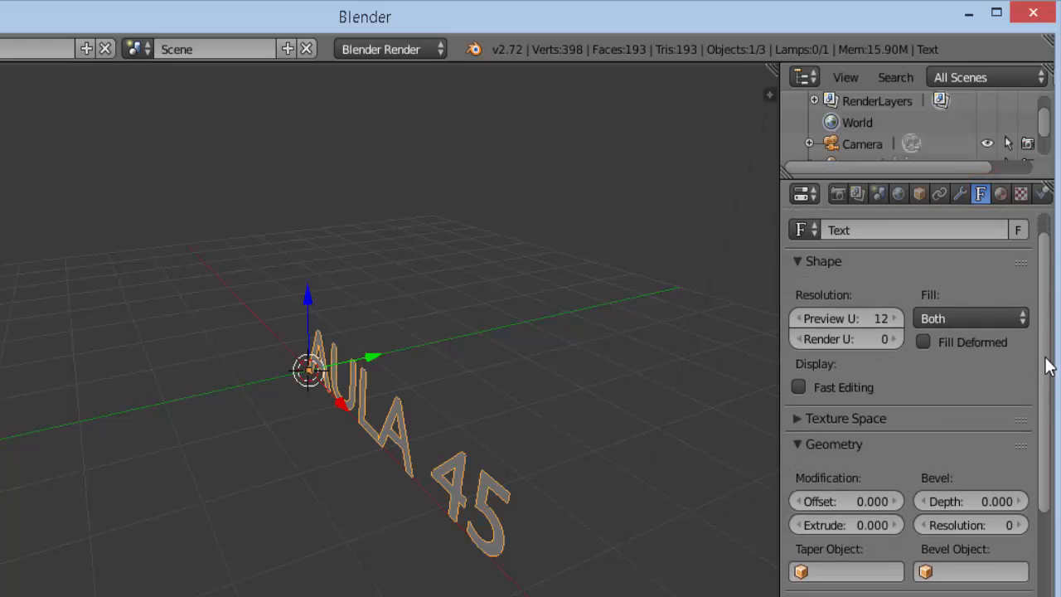
pyautogui.scroll(-2, 1047, 357)
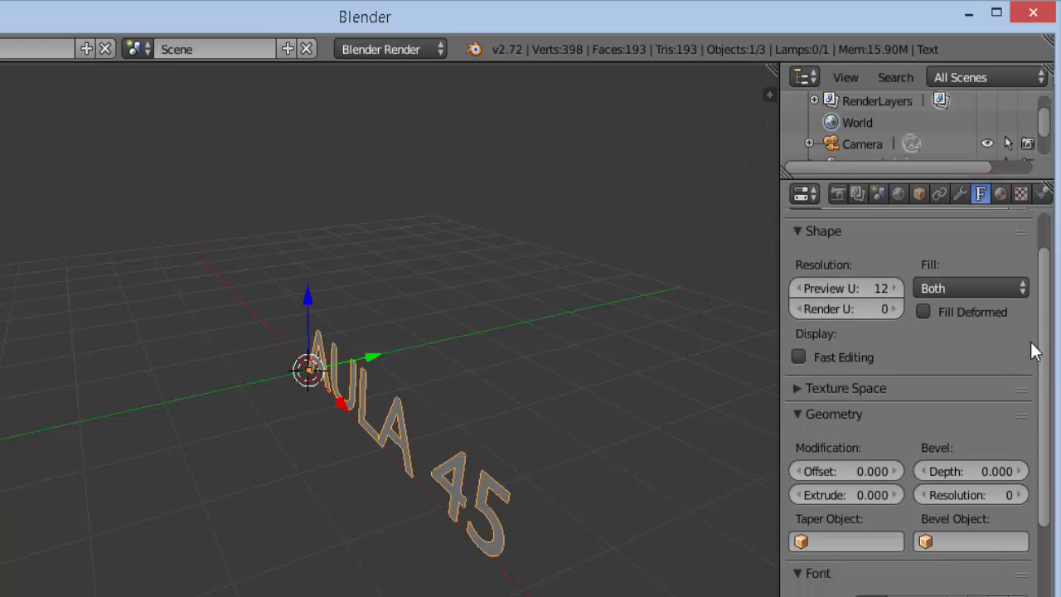
# - Collapse the Geometry, Font, Paragraph and Text Boxes settings, leaving only the Shape settings expanded
pyautogui.click(799, 229)
pyautogui.click(800, 283)
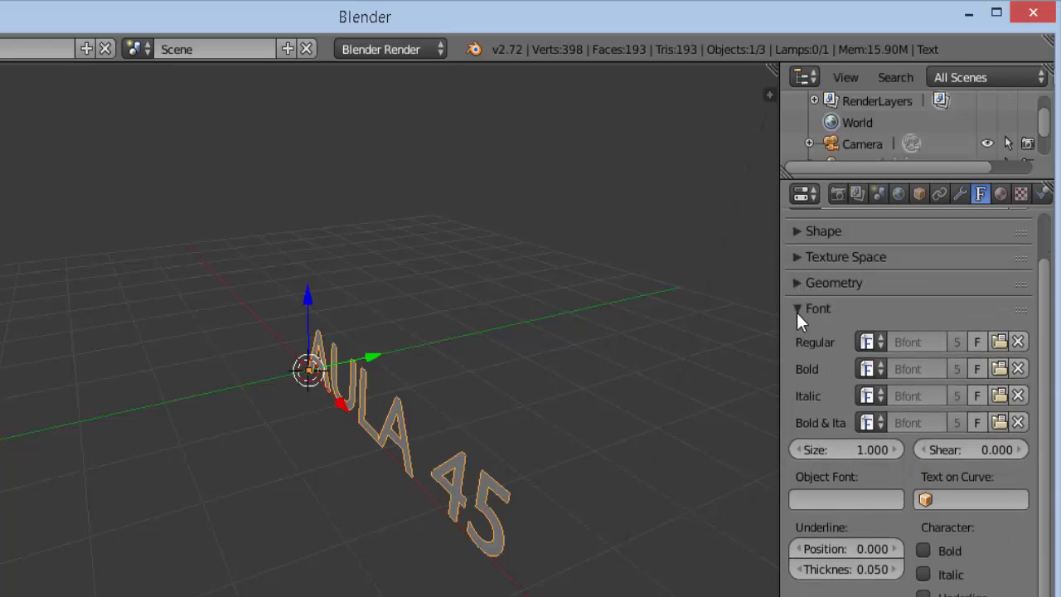
pyautogui.click(797, 310)
pyautogui.click(798, 334)
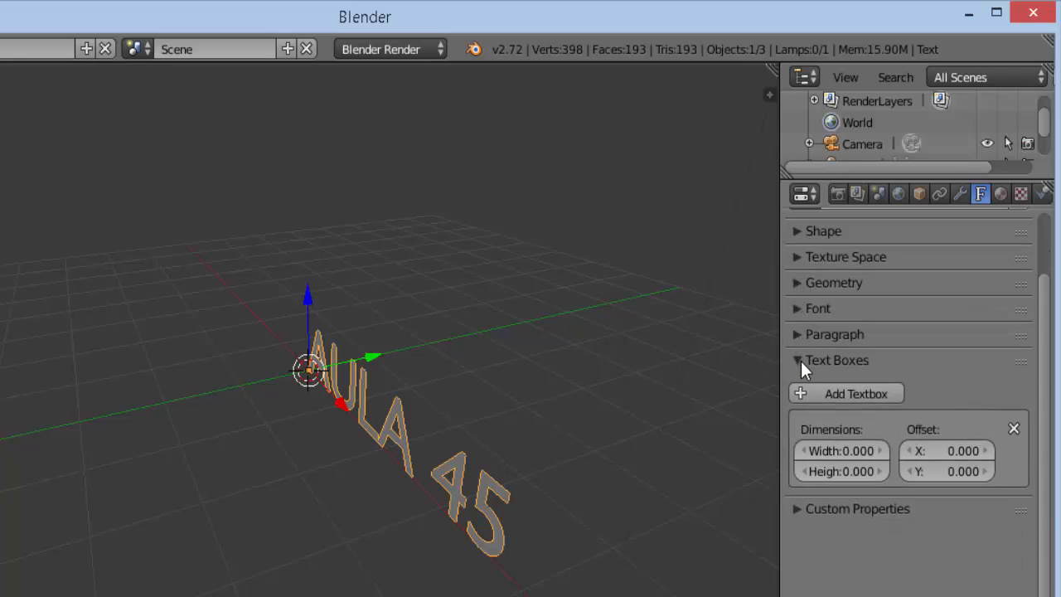
pyautogui.click(800, 360)
pyautogui.moveTo(1043, 356); pyautogui.dragTo(1035, 279)
pyautogui.click(797, 301)
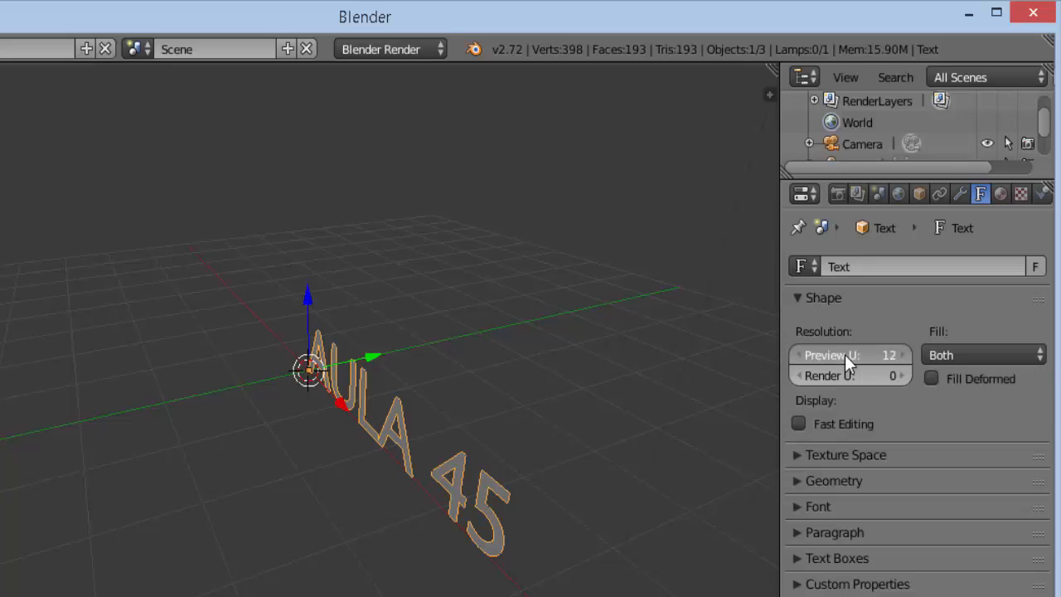
# - Try a Preview U resolution of 28 on the text, return it to 12, and make a test render
pyautogui.moveTo(845, 354); pyautogui.dragTo(784, 374)
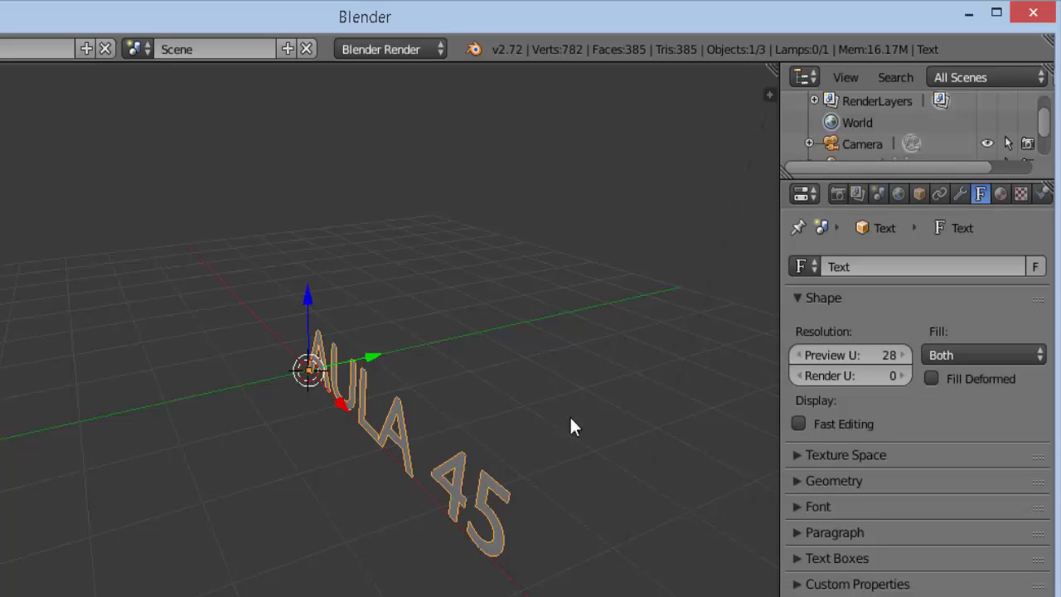
pyautogui.moveTo(868, 358)
pyautogui.mouseDown()
pyautogui.moveTo(808, 358)
pyautogui.moveTo(854, 359)
pyautogui.mouseUp()
pyautogui.press('F12')
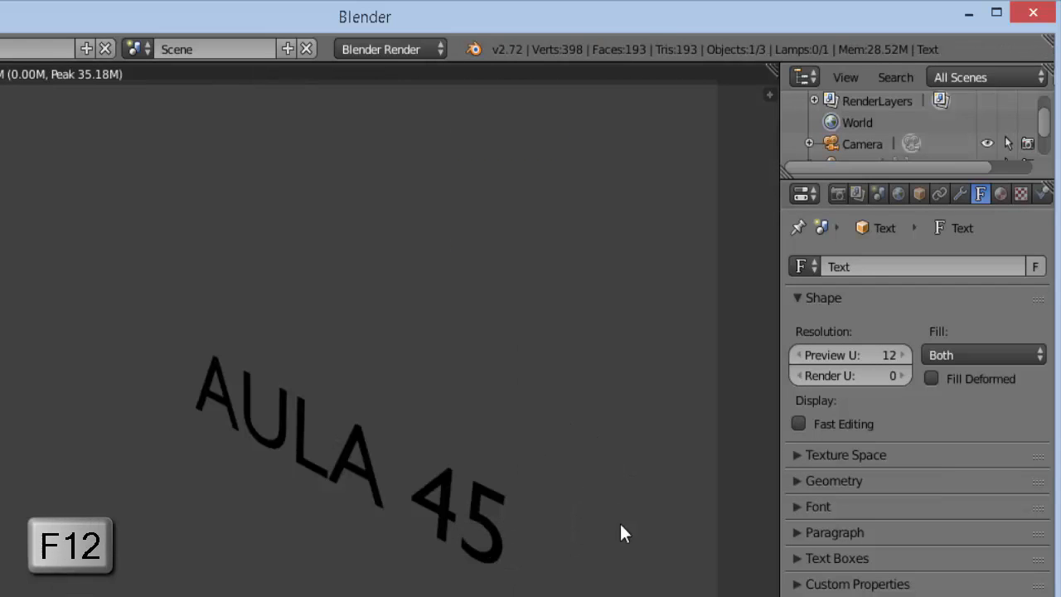
pyautogui.press('Escape')
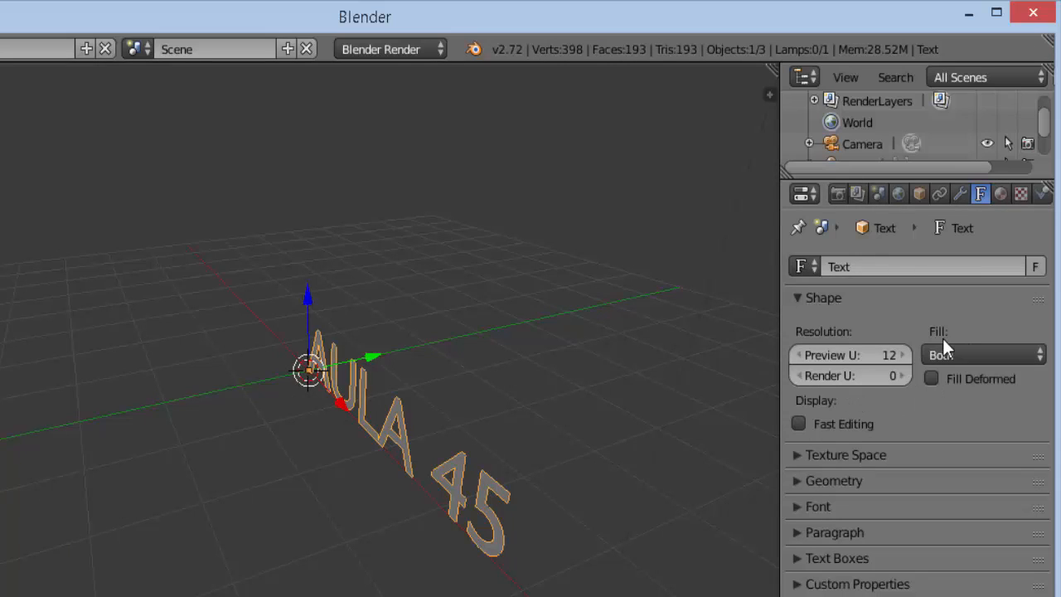
# - Try the None, Back and Front fill modes on the text and set the fill back to Both
pyautogui.click(1041, 357)
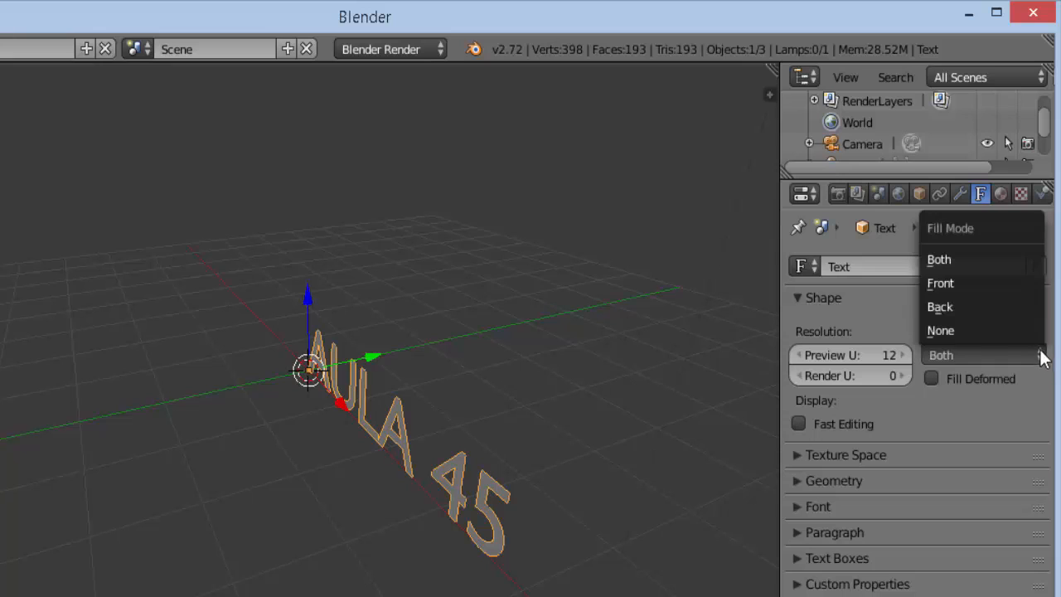
pyautogui.click(970, 332)
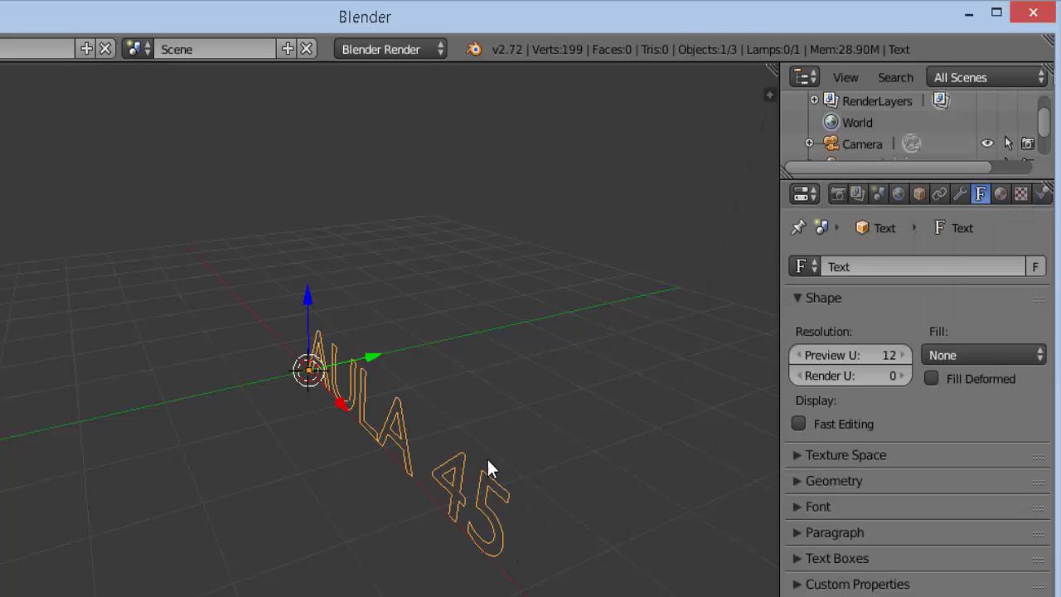
pyautogui.click(1039, 355)
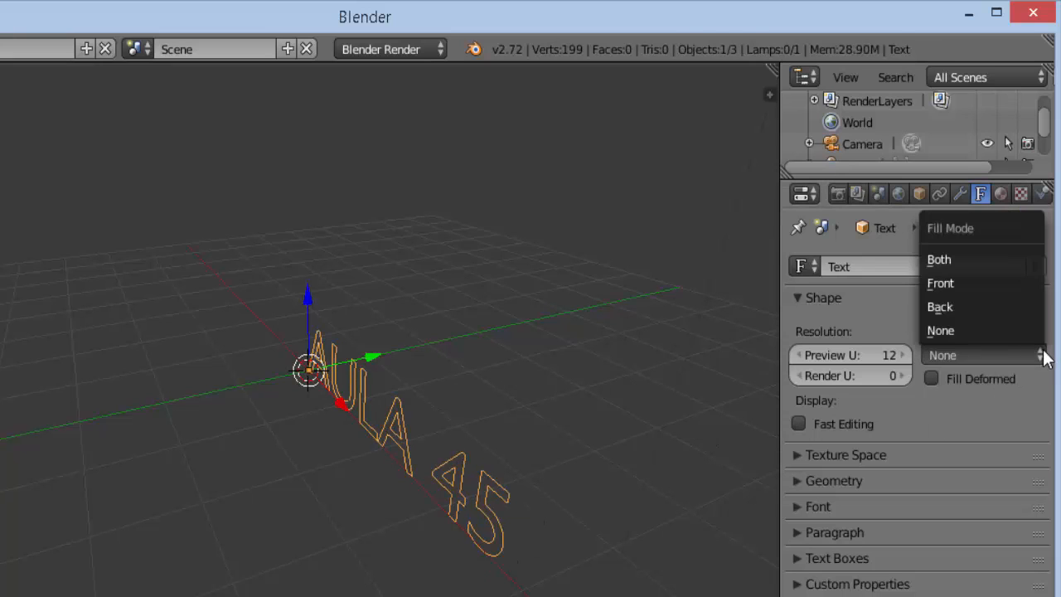
pyautogui.click(973, 308)
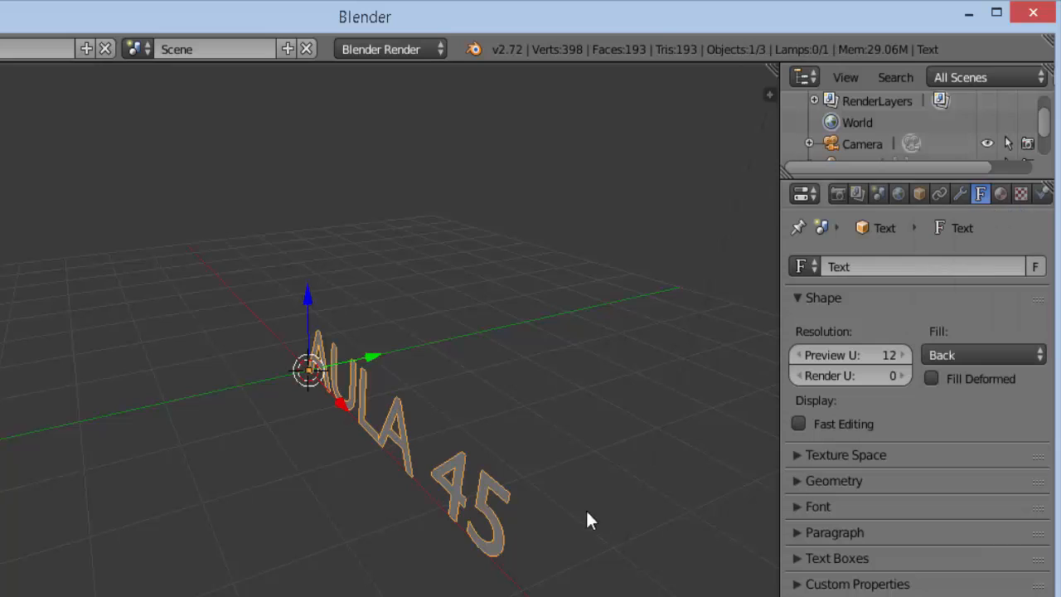
pyautogui.click(1042, 356)
pyautogui.click(969, 281)
pyautogui.click(1035, 350)
pyautogui.click(985, 258)
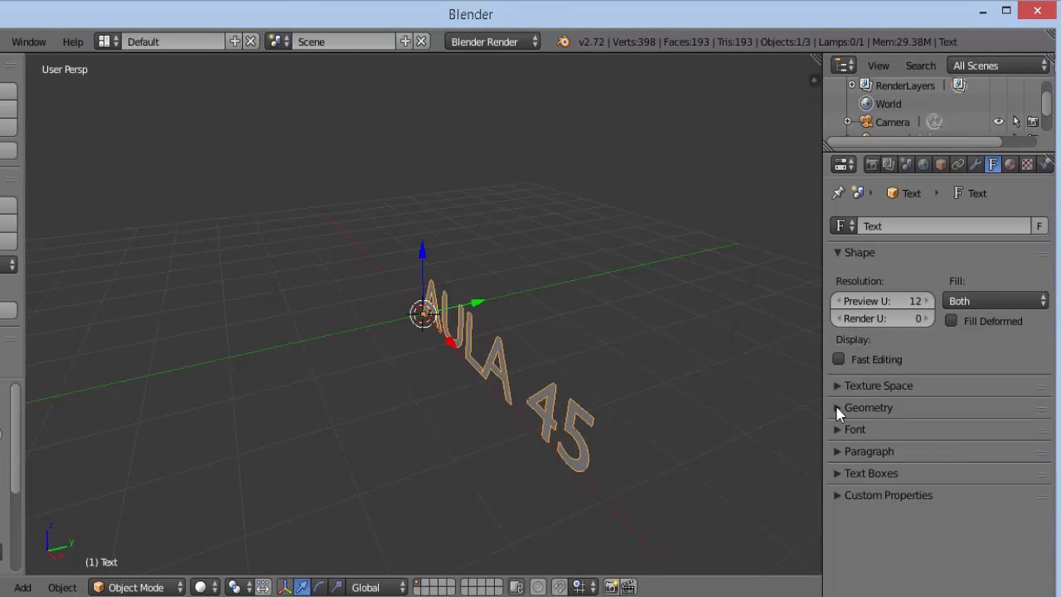
# - Set the text's geometry offset to -0.022 and its extrude to 0.082
pyautogui.click(837, 407)
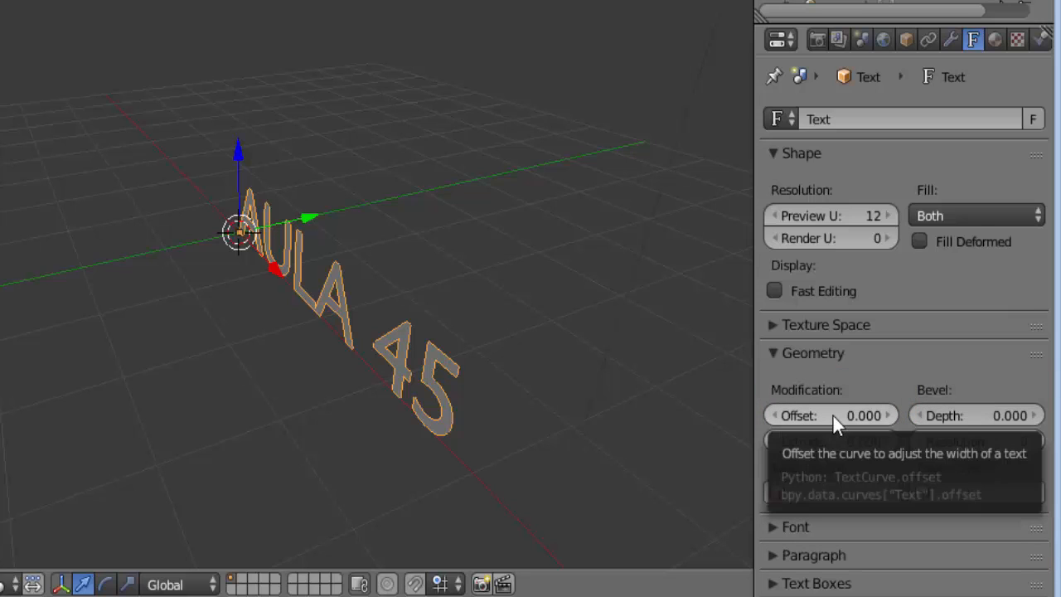
pyautogui.moveTo(833, 416); pyautogui.dragTo(819, 441)
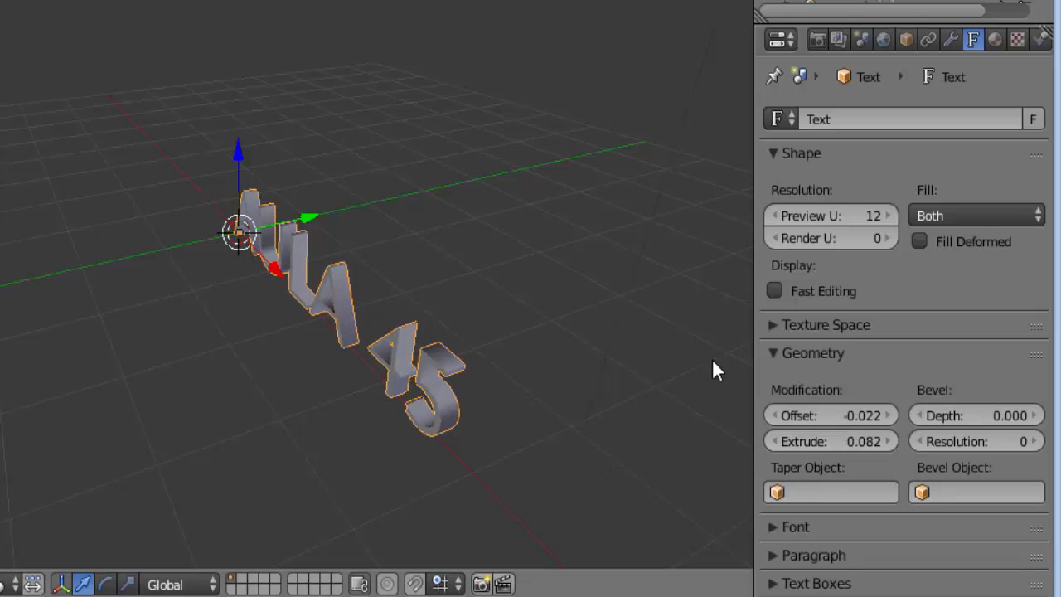
# - Round the edges of the extruded letters with a bevel depth of 0.033 and a bevel resolution of 2
pyautogui.moveTo(538, 297); pyautogui.dragTo(483, 356, button='middle')
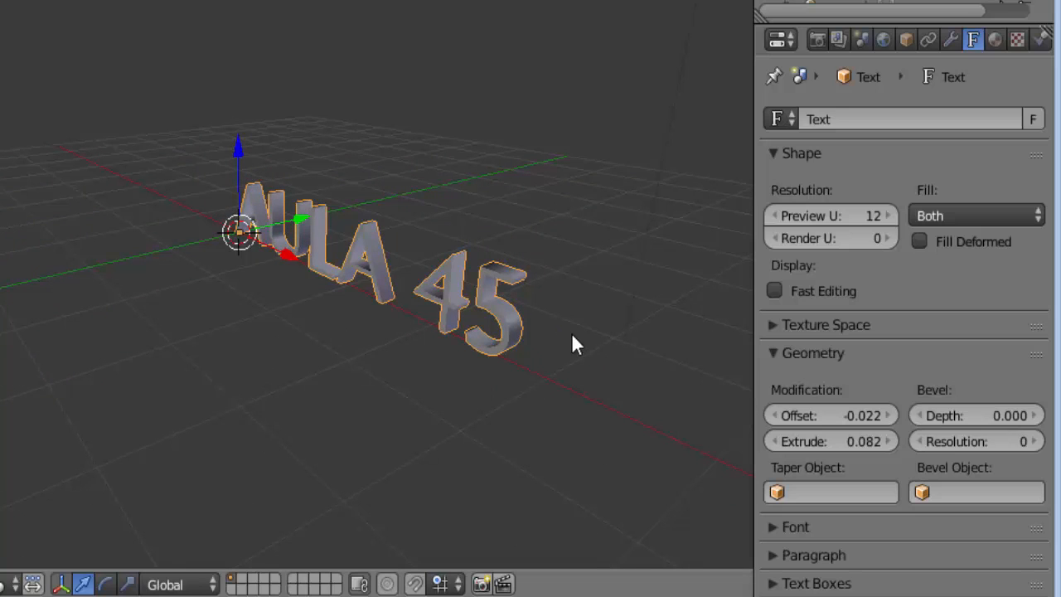
pyautogui.scroll(2, 384, 417)
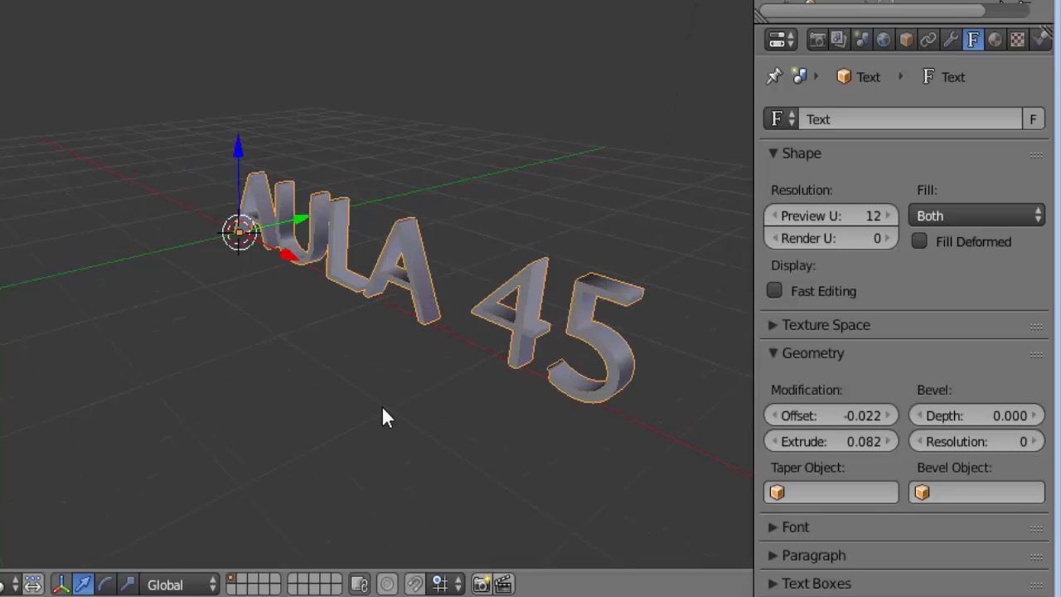
pyautogui.scroll(2, 383, 410)
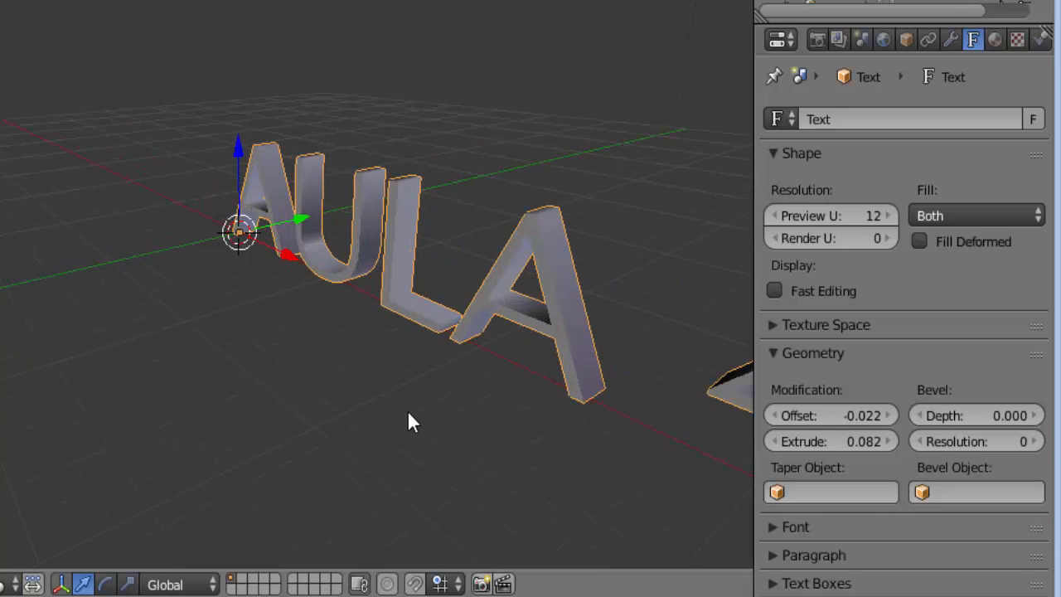
pyautogui.scroll(2, 408, 412)
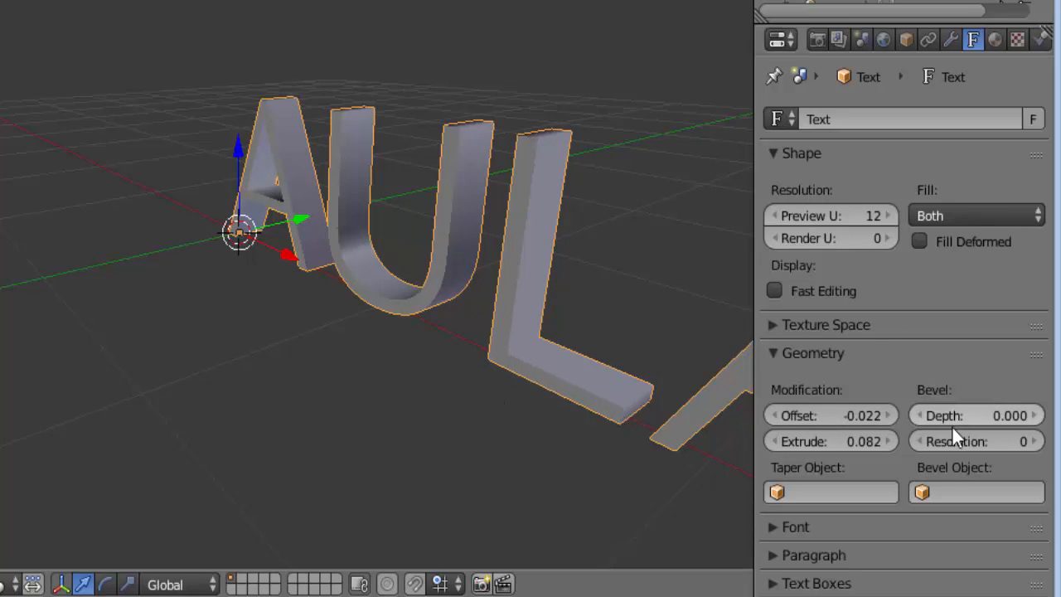
pyautogui.moveTo(943, 414); pyautogui.dragTo(977, 415)
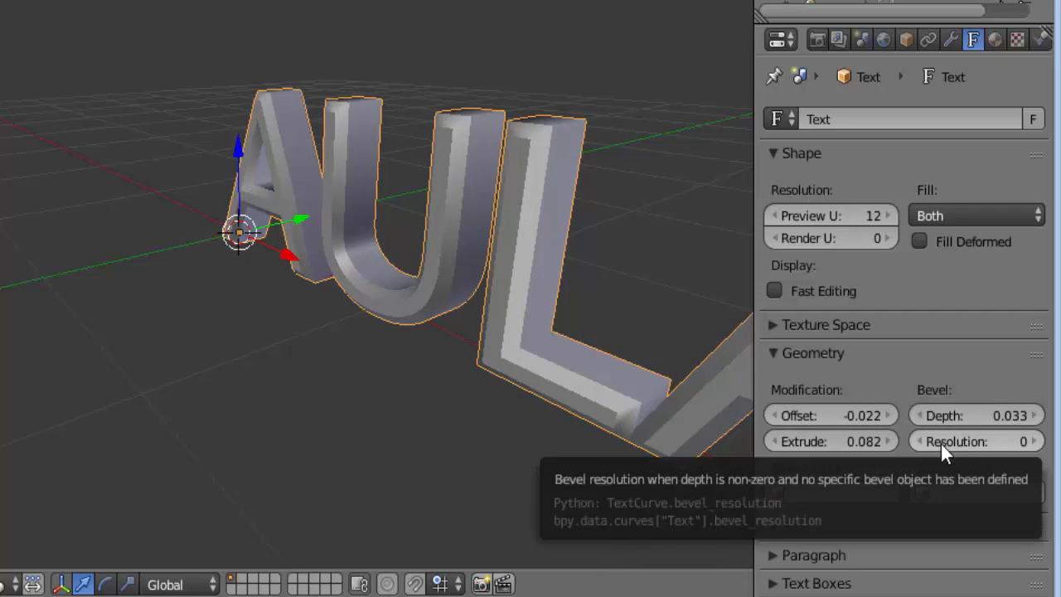
pyautogui.moveTo(941, 443); pyautogui.dragTo(959, 444)
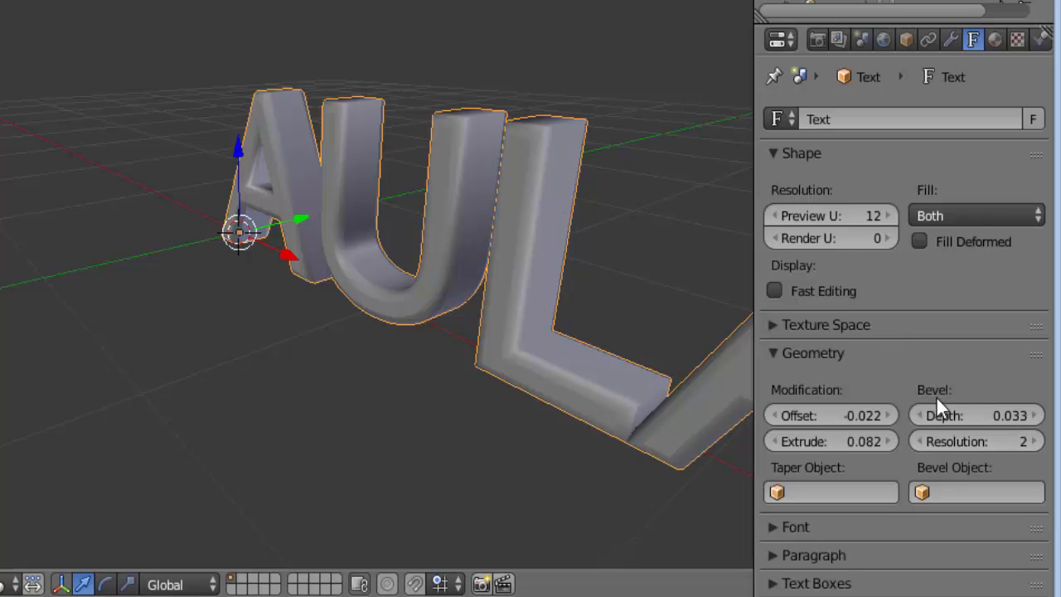
# - Set the bevel depth of the text to 0.018
pyautogui.moveTo(1002, 415); pyautogui.dragTo(990, 412)
pyautogui.scroll(-2, 395, 487)
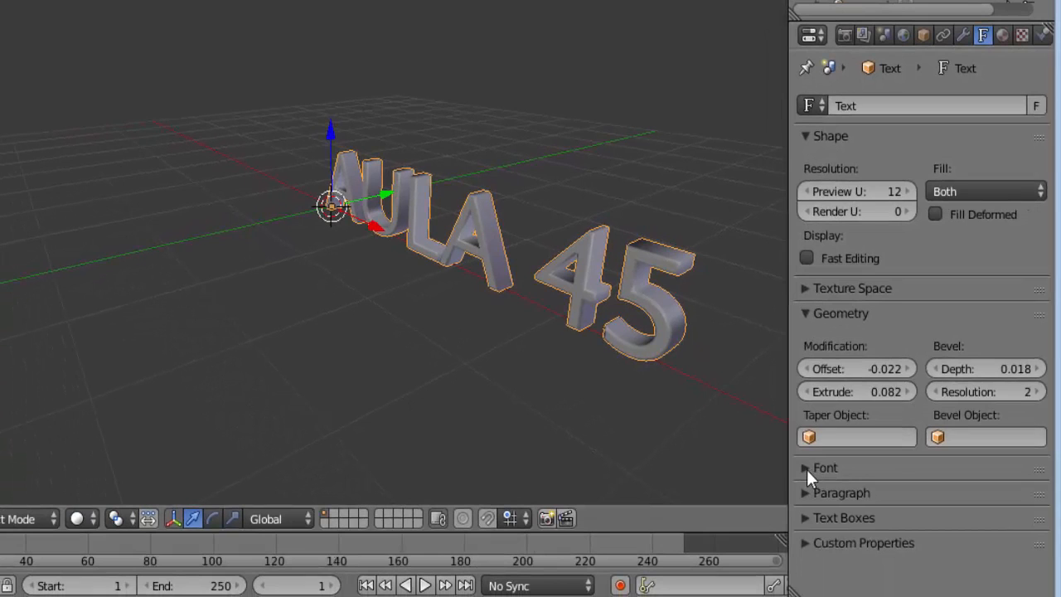
# - Load BAUHS93.TTF from C:\Windows\Fonts as the text's regular font
pyautogui.click(807, 469)
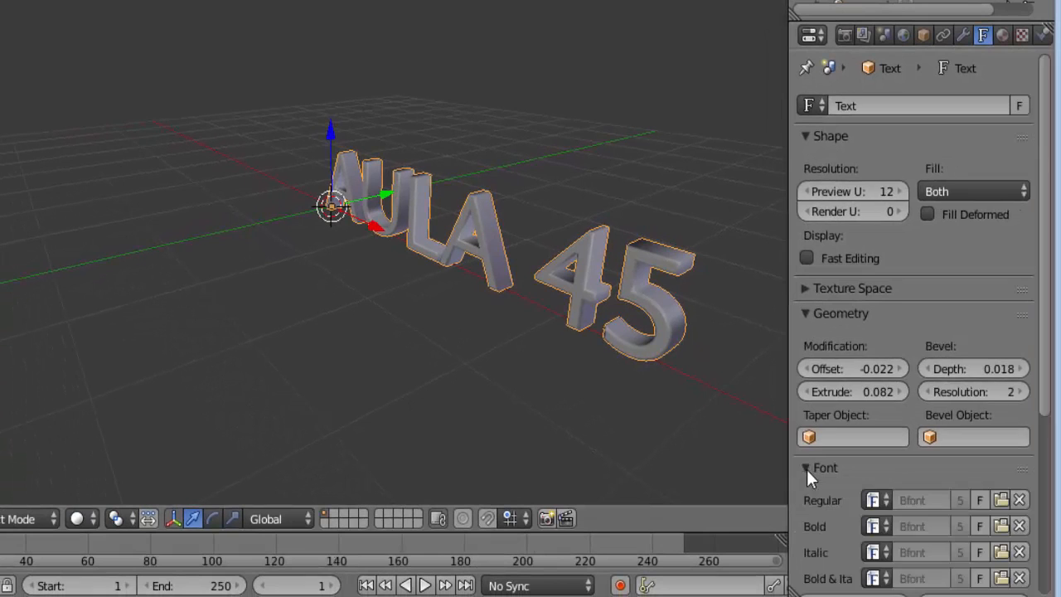
pyautogui.scroll(-2, 457, 397)
pyautogui.scroll(2, 458, 401)
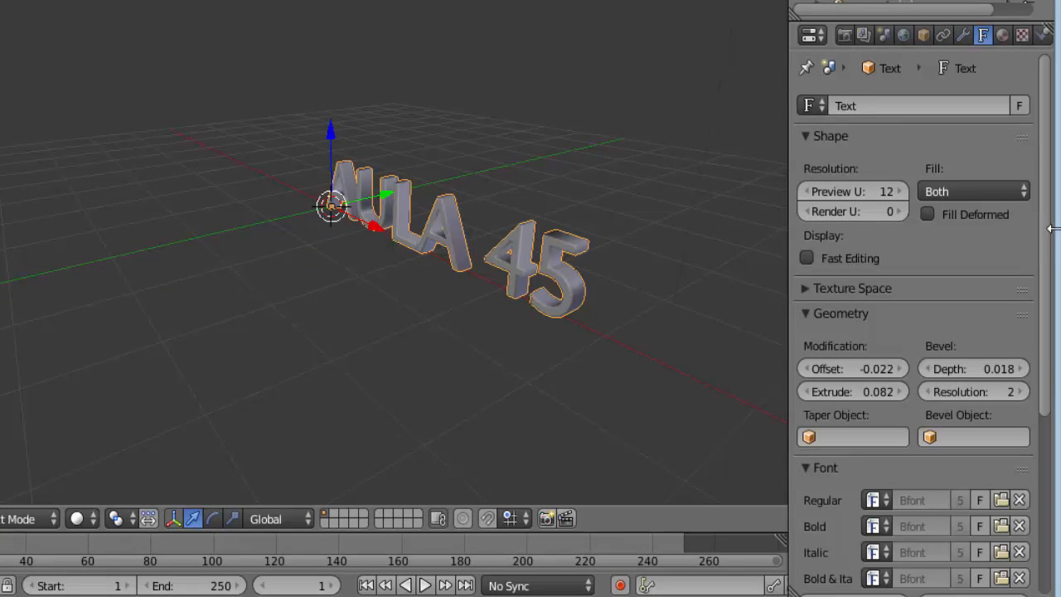
pyautogui.moveTo(1041, 198); pyautogui.dragTo(1021, 429)
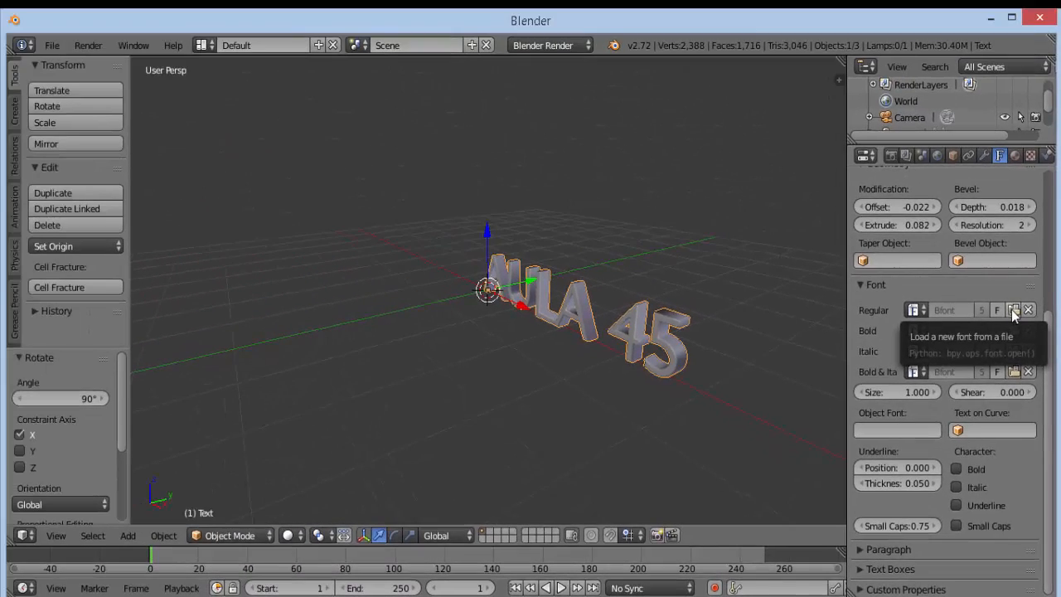
pyautogui.click(1014, 309)
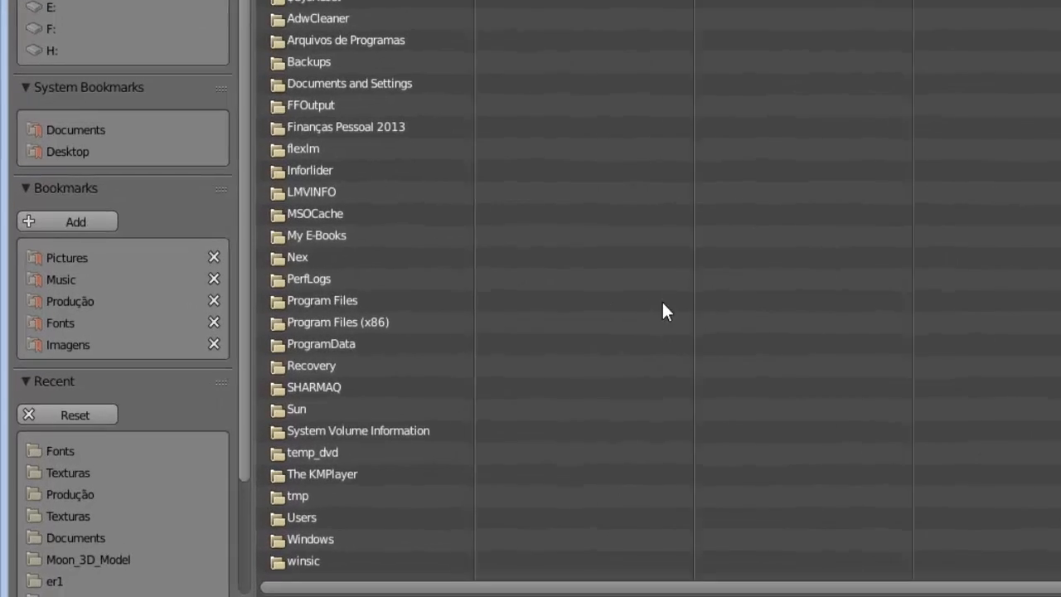
pyautogui.click(466, 509)
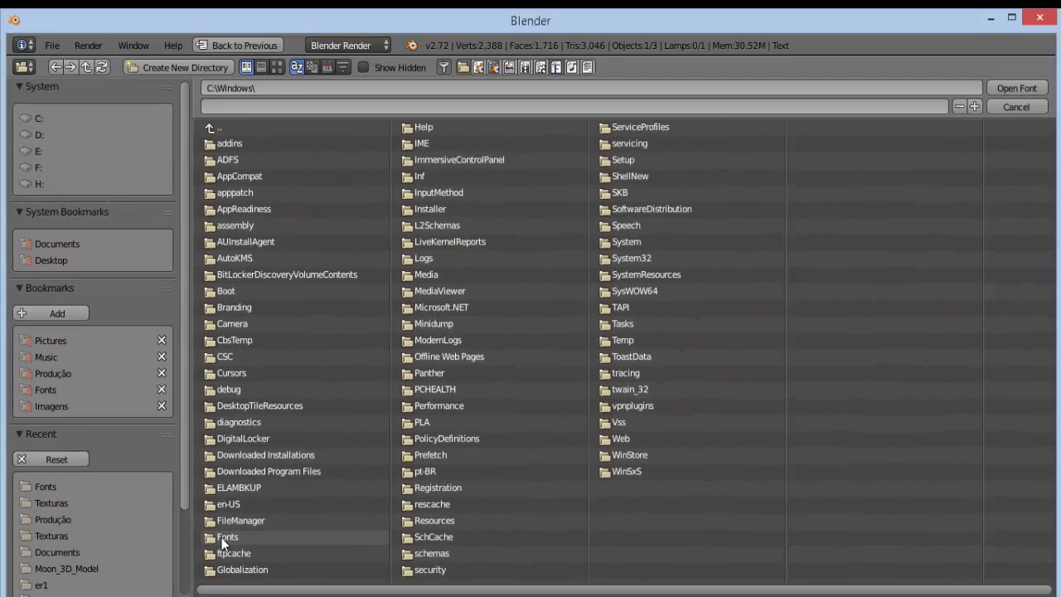
pyautogui.click(460, 474)
pyautogui.click(236, 537)
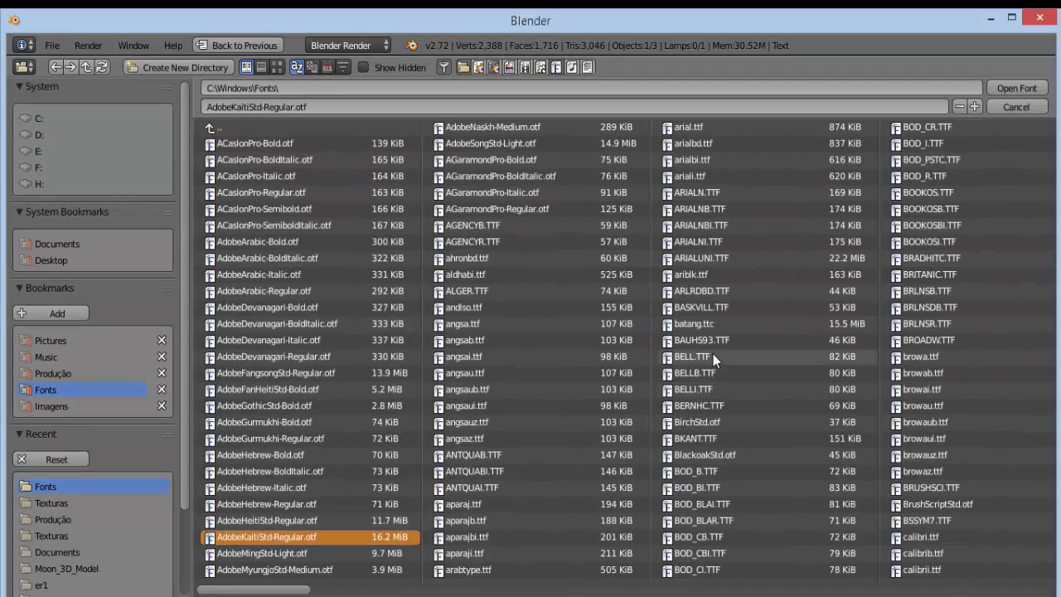
pyautogui.click(690, 339)
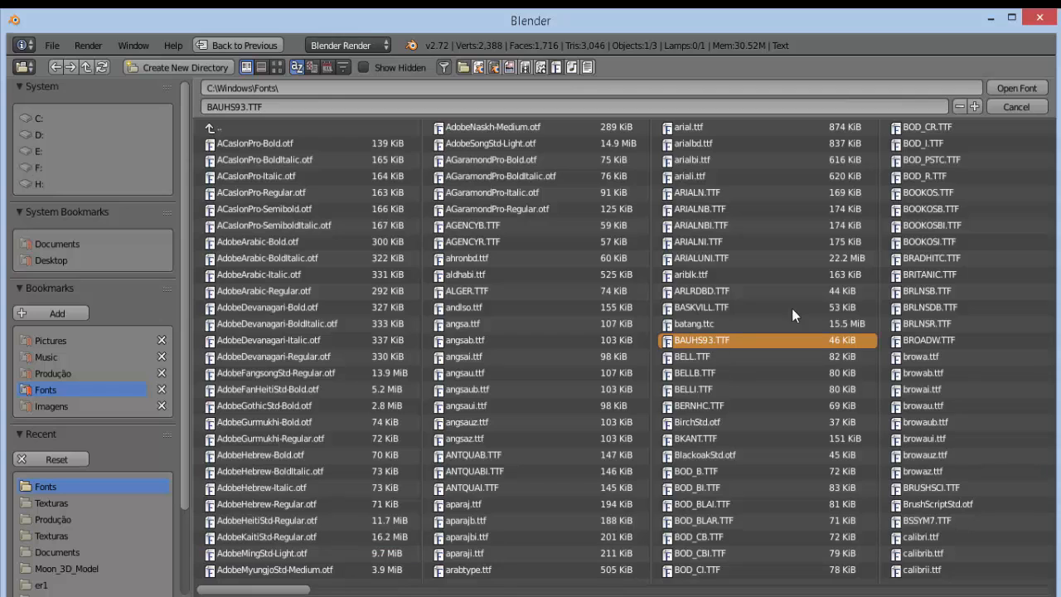
pyautogui.click(1003, 86)
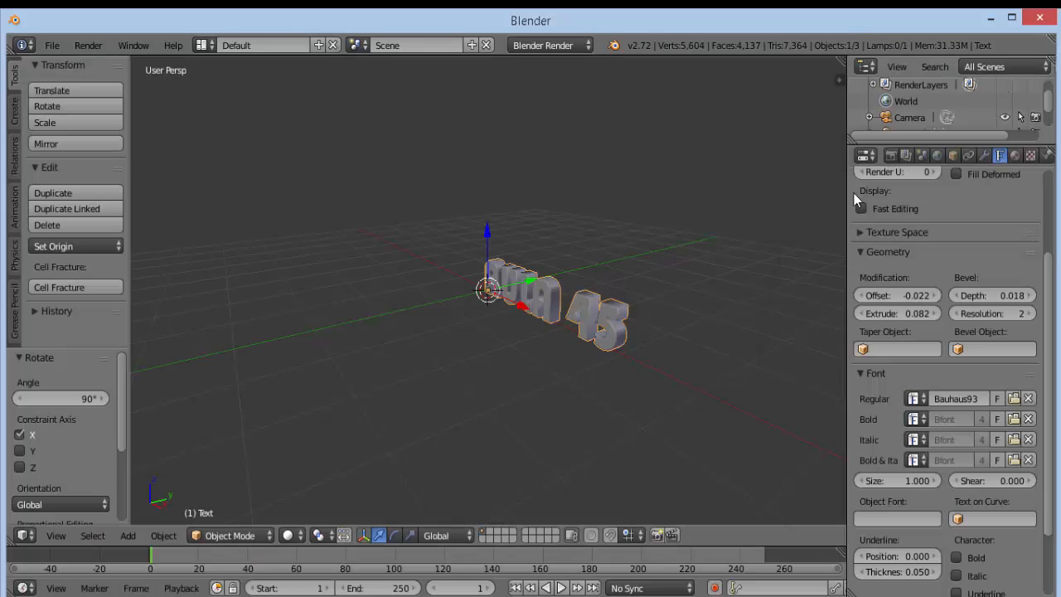
pyautogui.scroll(3, 530, 373)
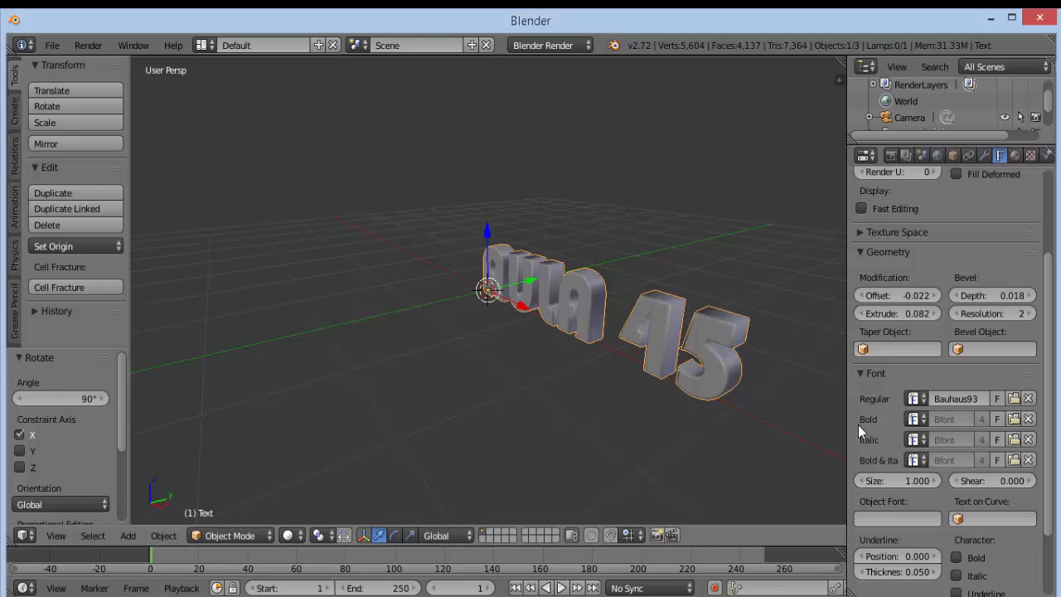
# - Try a font size of 0.830 and a different shear on the text, and restore them to 1.000 and 0.000
pyautogui.moveTo(892, 481)
pyautogui.mouseDown()
pyautogui.moveTo(905, 480)
pyautogui.moveTo(889, 481)
pyautogui.mouseUp()
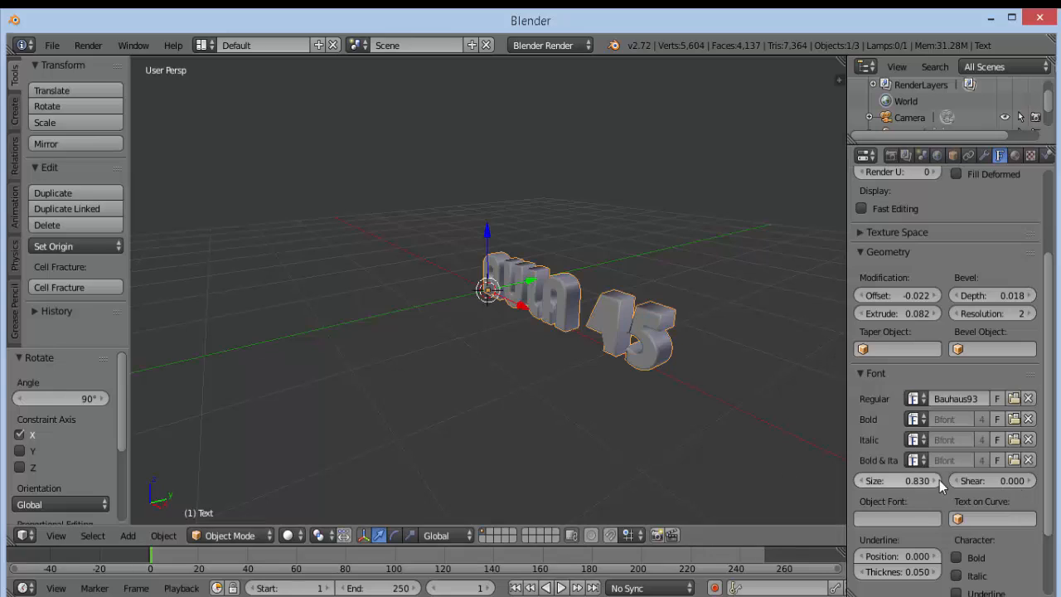
pyautogui.moveTo(975, 487)
pyautogui.mouseDown()
pyautogui.moveTo(1020, 487)
pyautogui.moveTo(966, 487)
pyautogui.mouseUp()
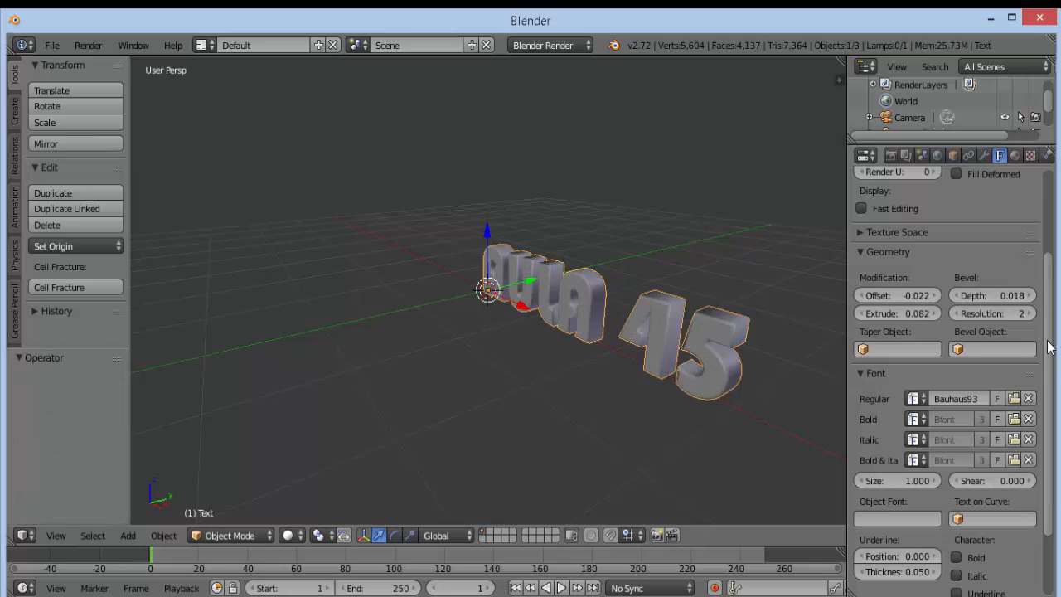
pyautogui.moveTo(1047, 354); pyautogui.dragTo(1041, 426)
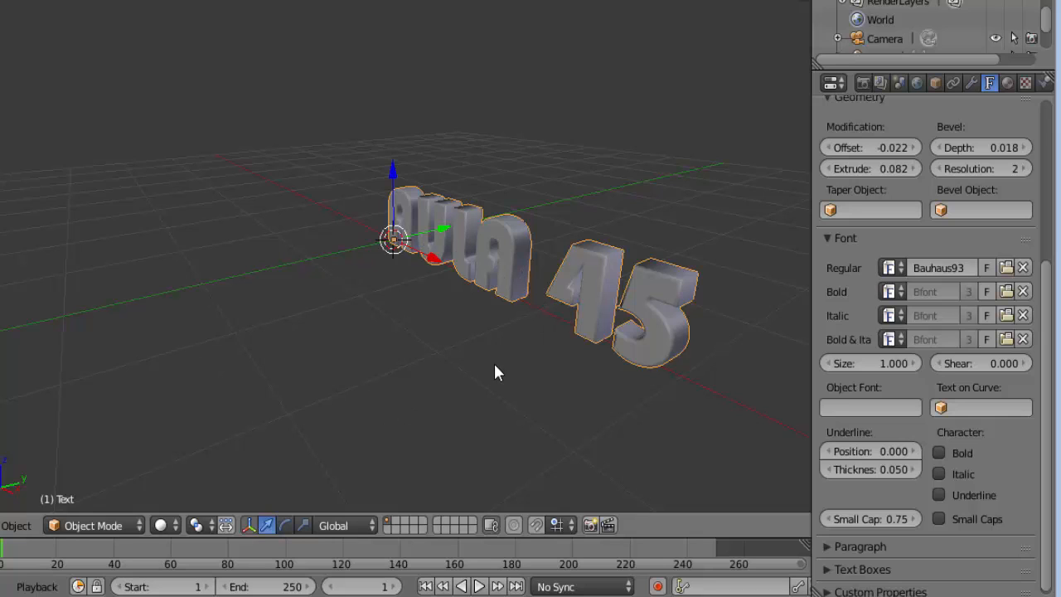
# - Deselect the text, place the 3D cursor in the empty space beside the first letter, and add a Bezier circle there
pyautogui.press('a')
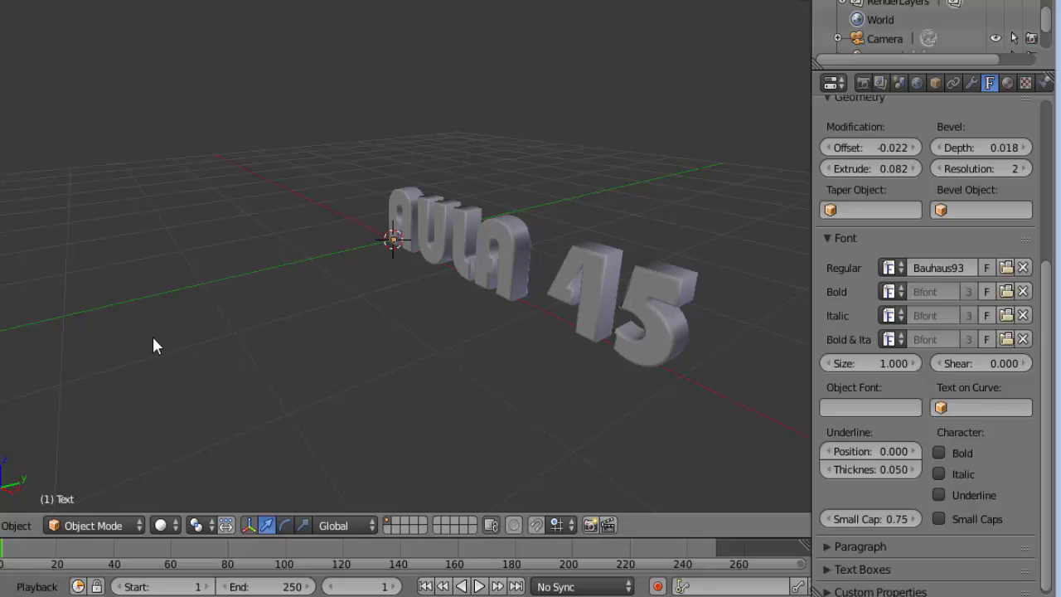
pyautogui.click(151, 323)
pyautogui.hotkey('shift', 'a')
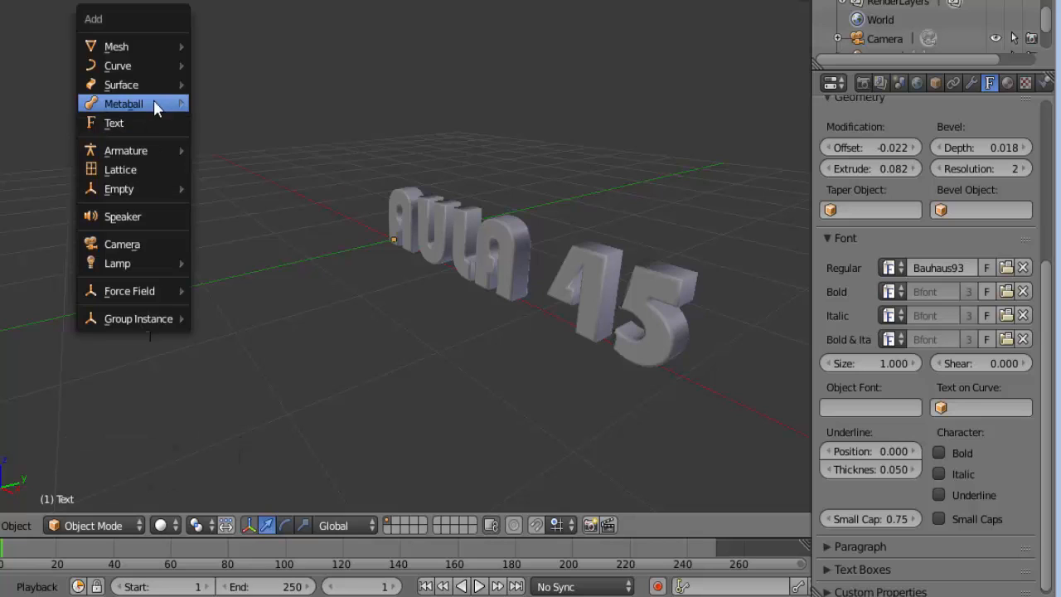
pyautogui.moveTo(141, 65)
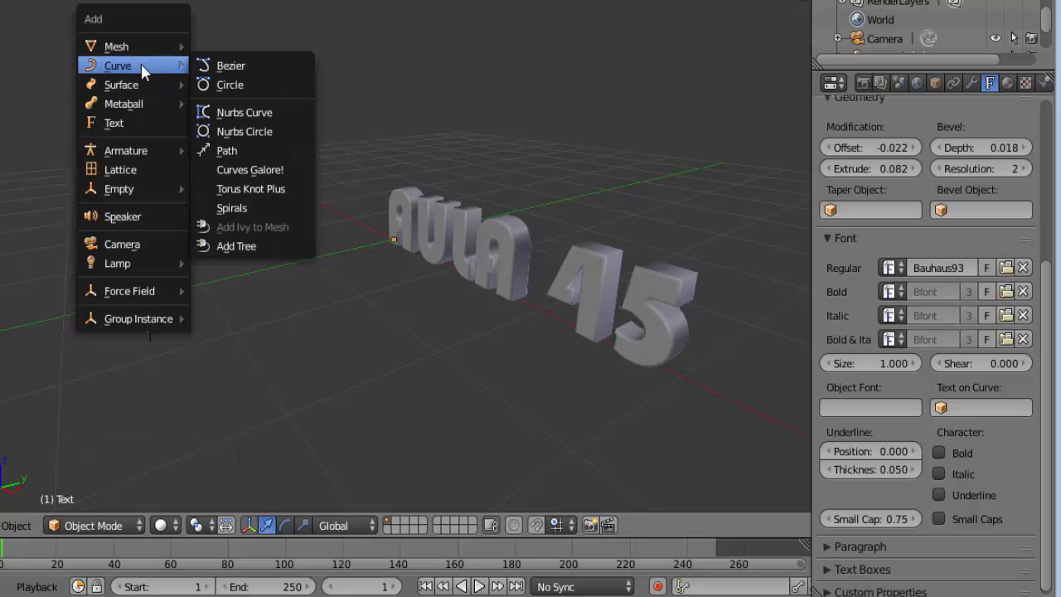
pyautogui.click(234, 83)
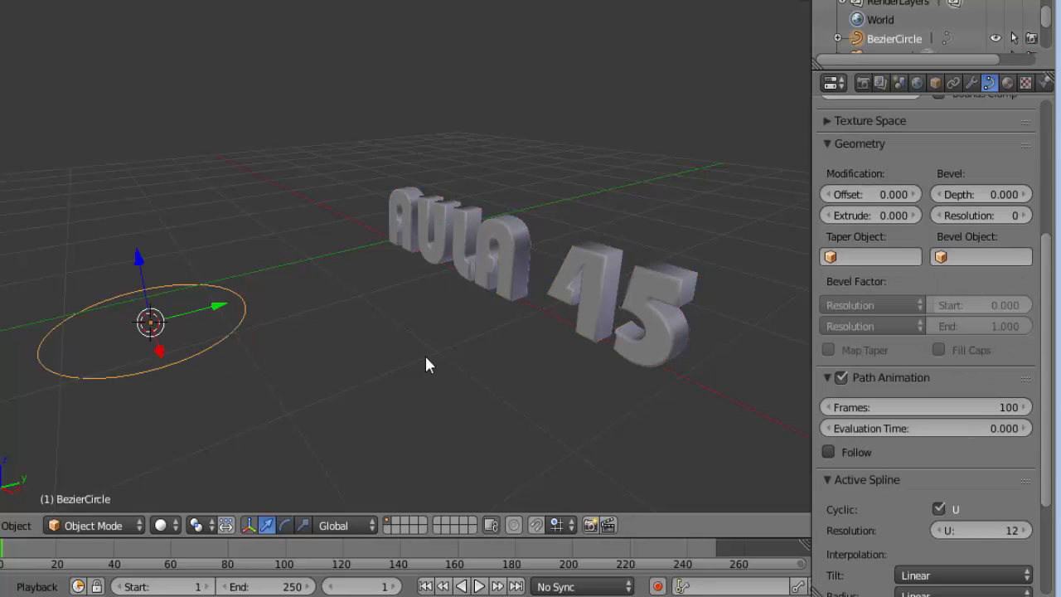
# - Select the text and make it follow the BezierCircle through its Text on Curve setting
pyautogui.rightClick(510, 246)
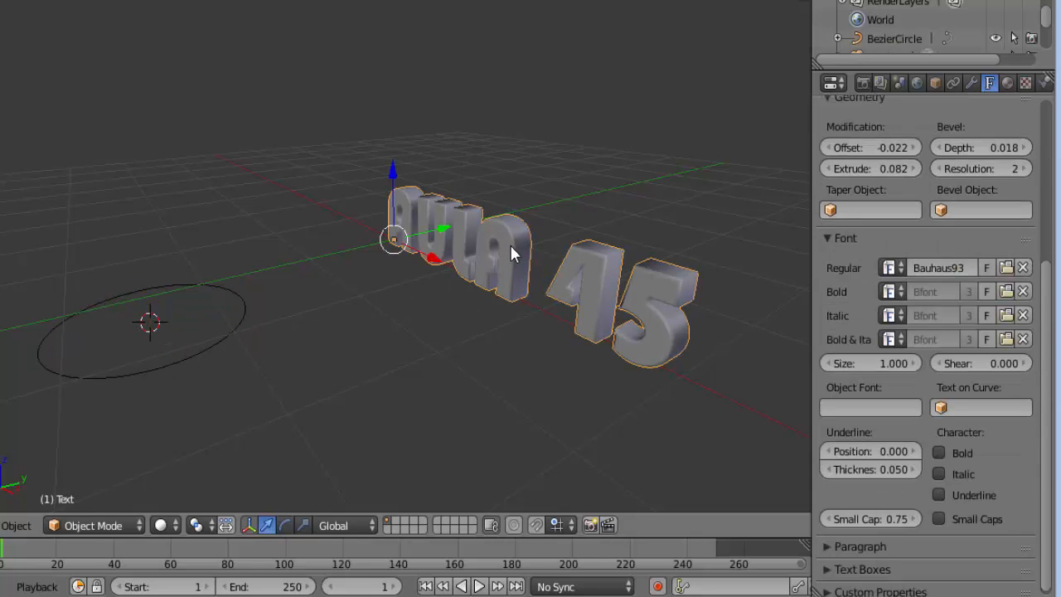
pyautogui.click(961, 409)
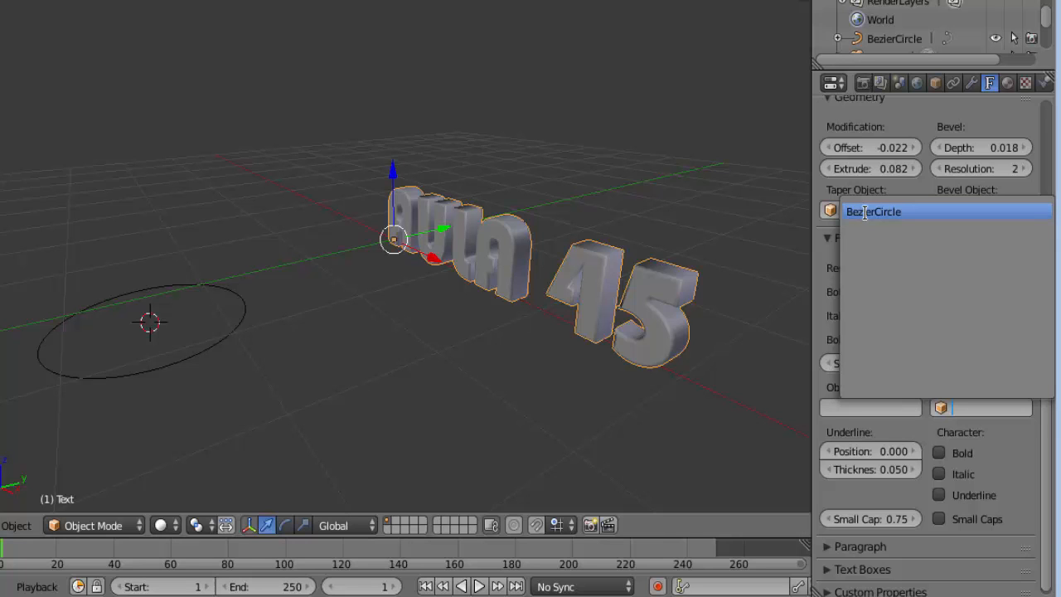
pyautogui.click(864, 213)
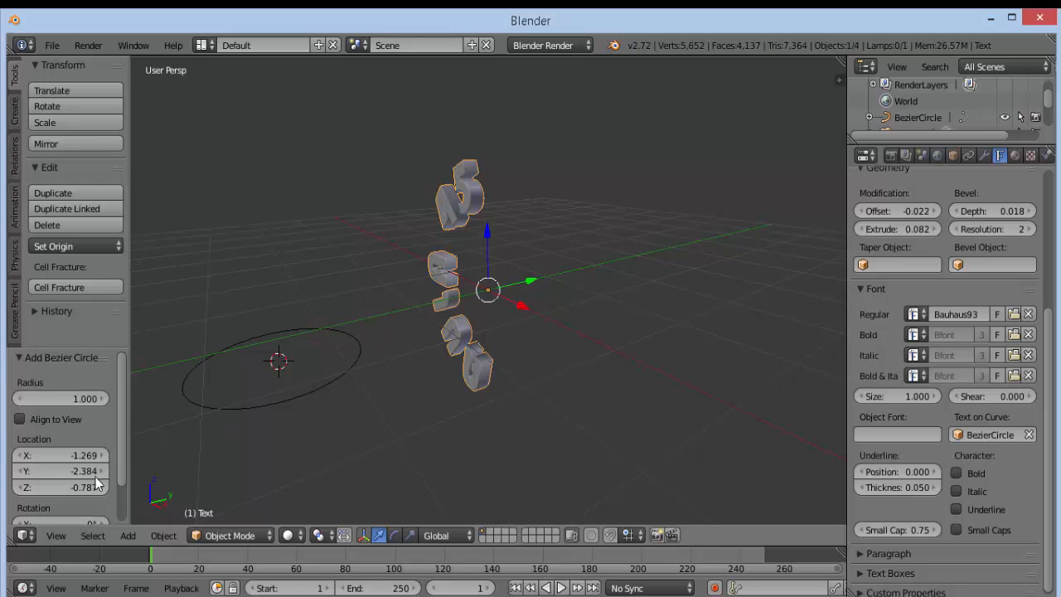
# - Show the scene from the front and hide the BezierCircle in the viewport
pyautogui.click(56, 536)
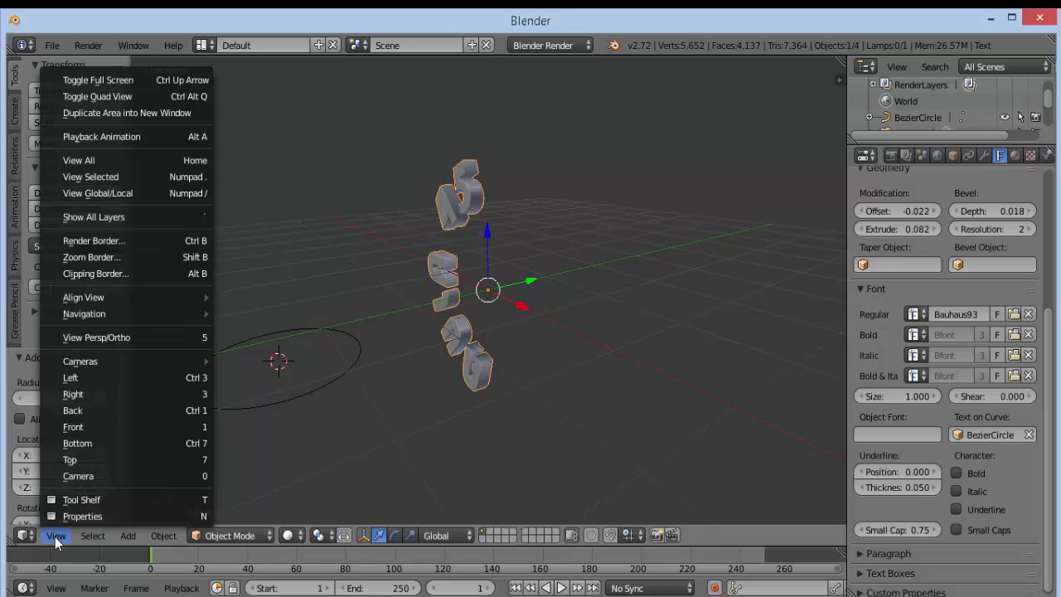
pyautogui.click(82, 427)
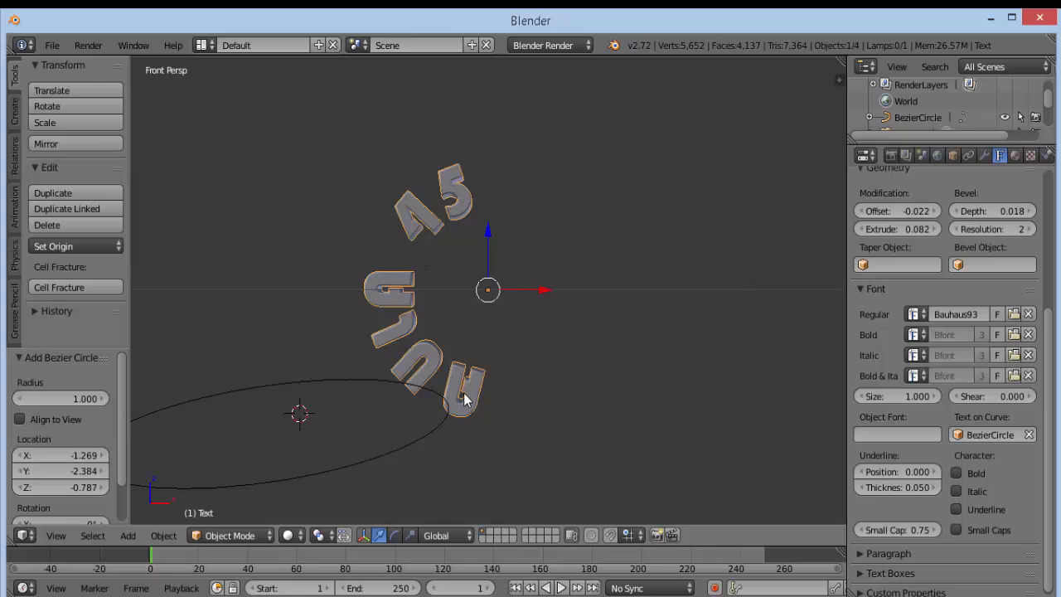
pyautogui.rightClick(252, 387)
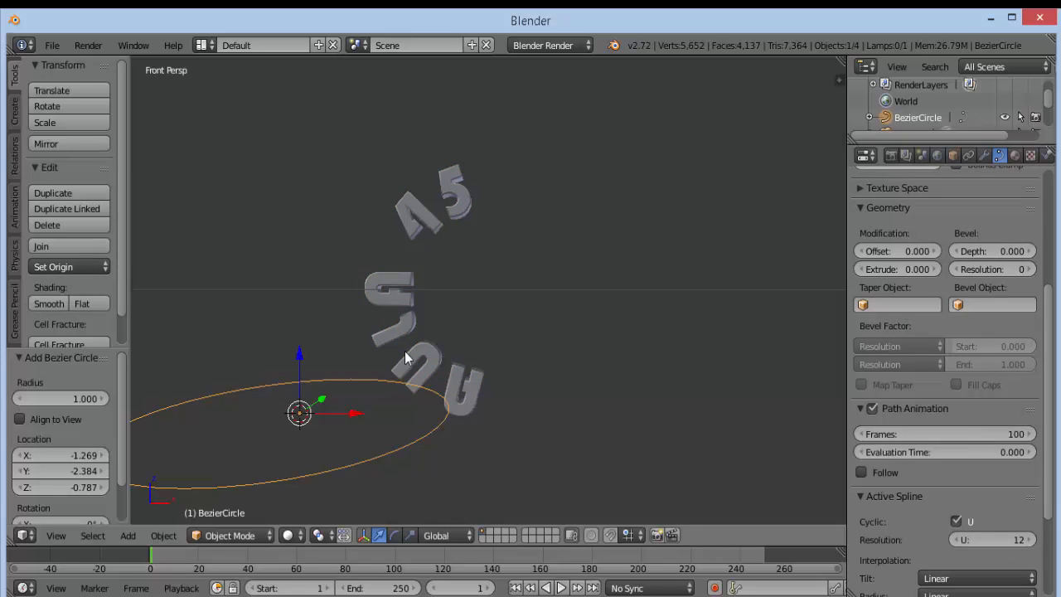
pyautogui.moveTo(953, 148); pyautogui.dragTo(936, 233)
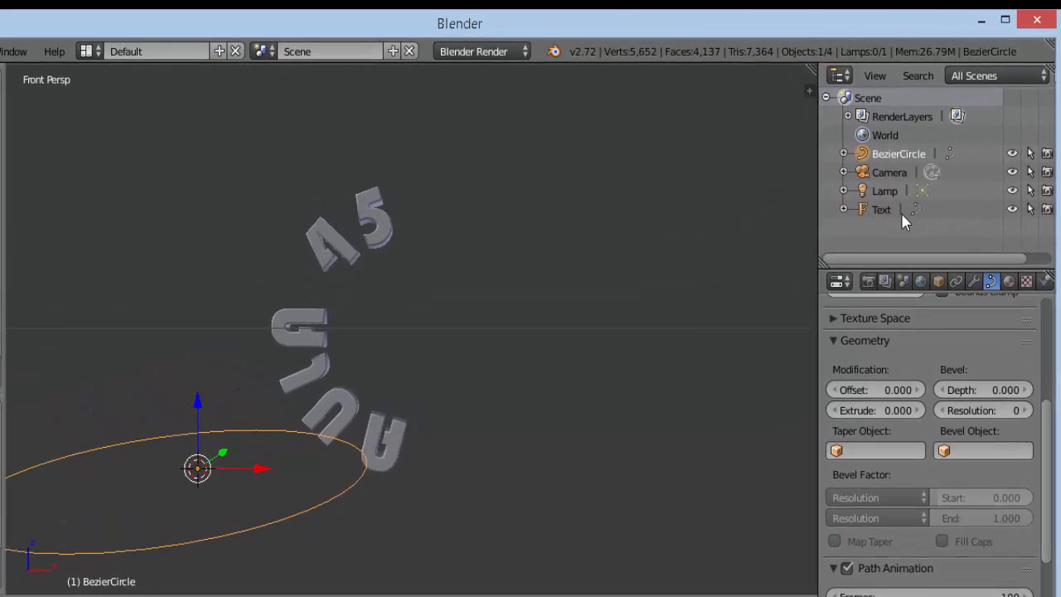
pyautogui.click(1012, 153)
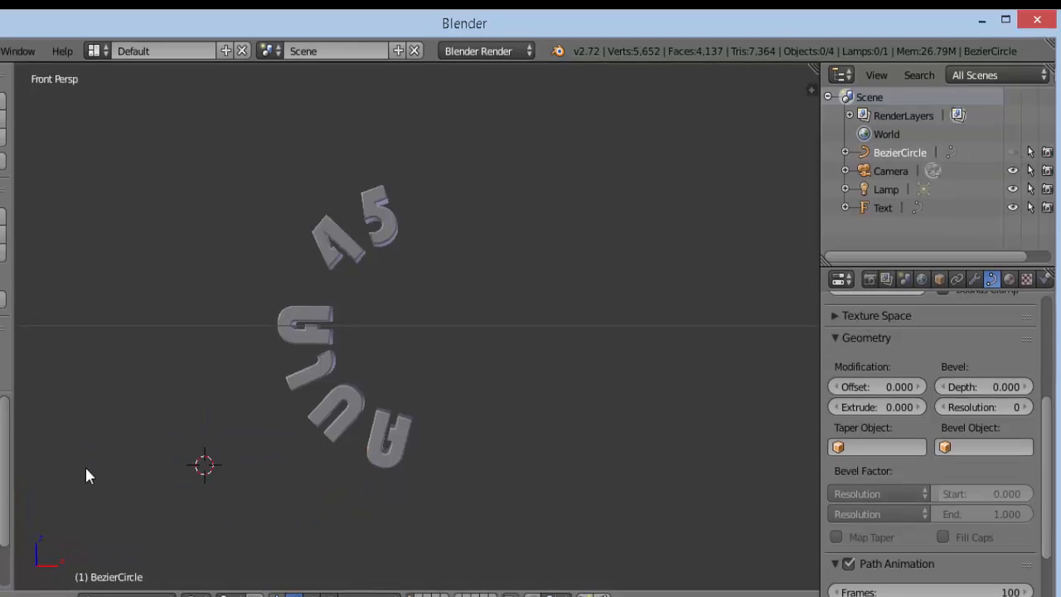
# - Select the text, clear its Text on Curve setting, and assign the BezierCircle to it again
pyautogui.rightClick(381, 447)
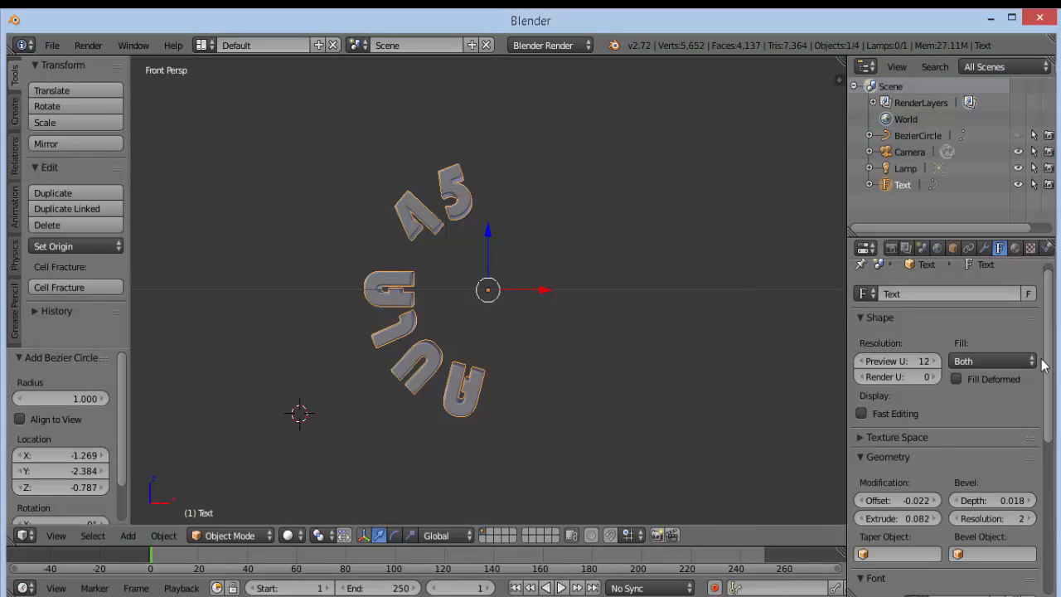
pyautogui.scroll(-3, 1021, 410)
pyautogui.scroll(2, 1021, 412)
pyautogui.scroll(2, 1022, 412)
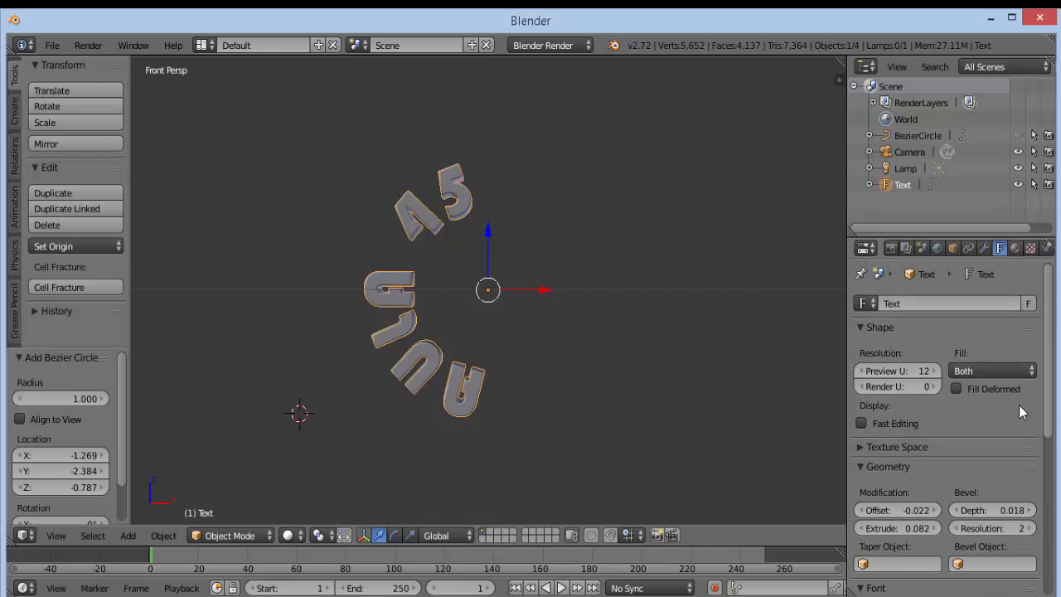
pyautogui.scroll(-9, 1021, 412)
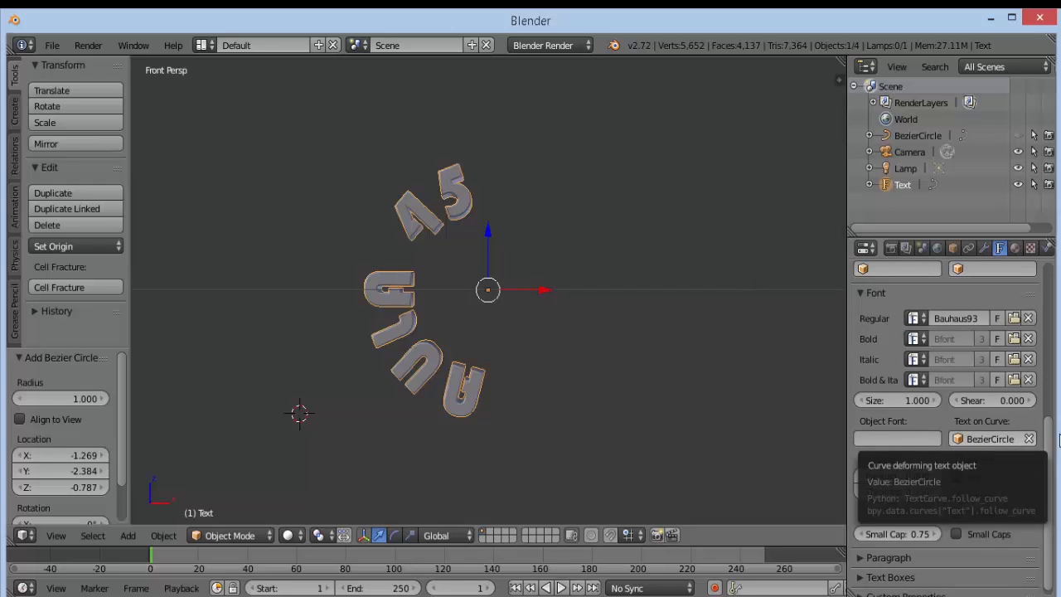
pyautogui.click(1029, 439)
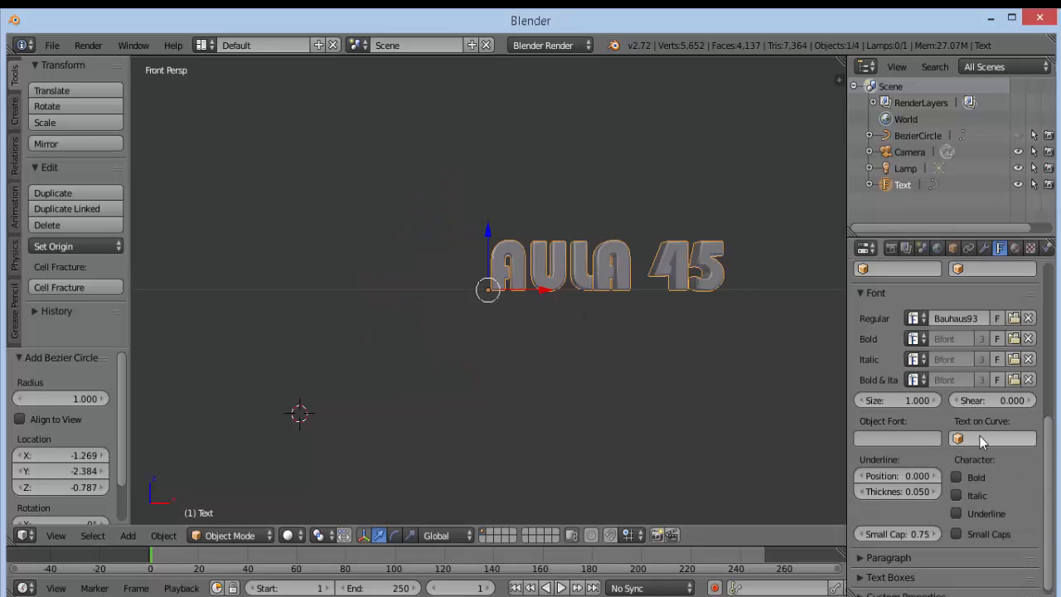
pyautogui.click(970, 438)
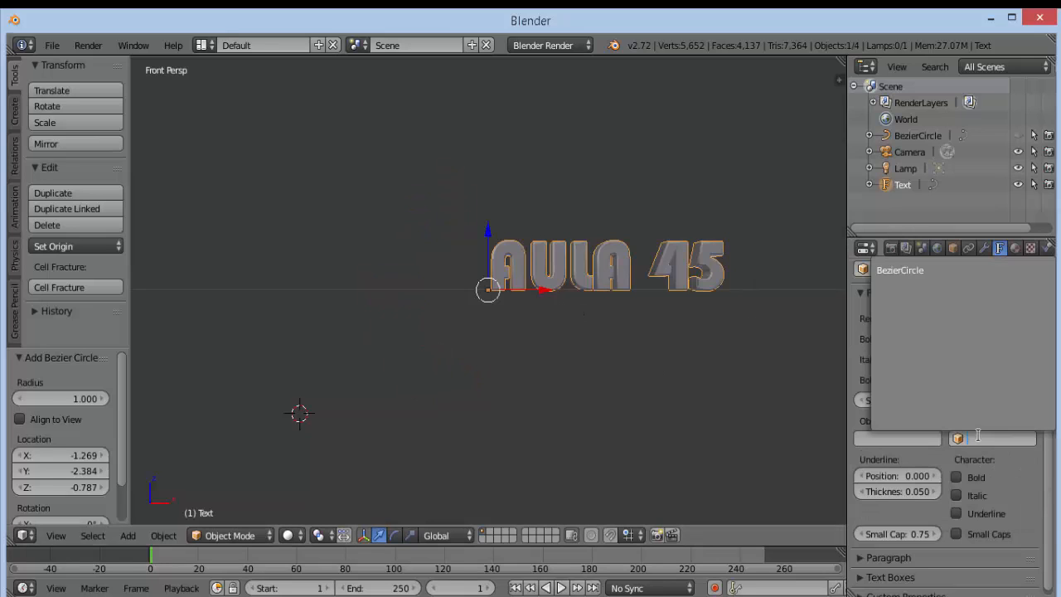
pyautogui.click(907, 272)
# - Try the Center and Right paragraph alignments on the curved text and set the alignment to Justify
pyautogui.click(861, 293)
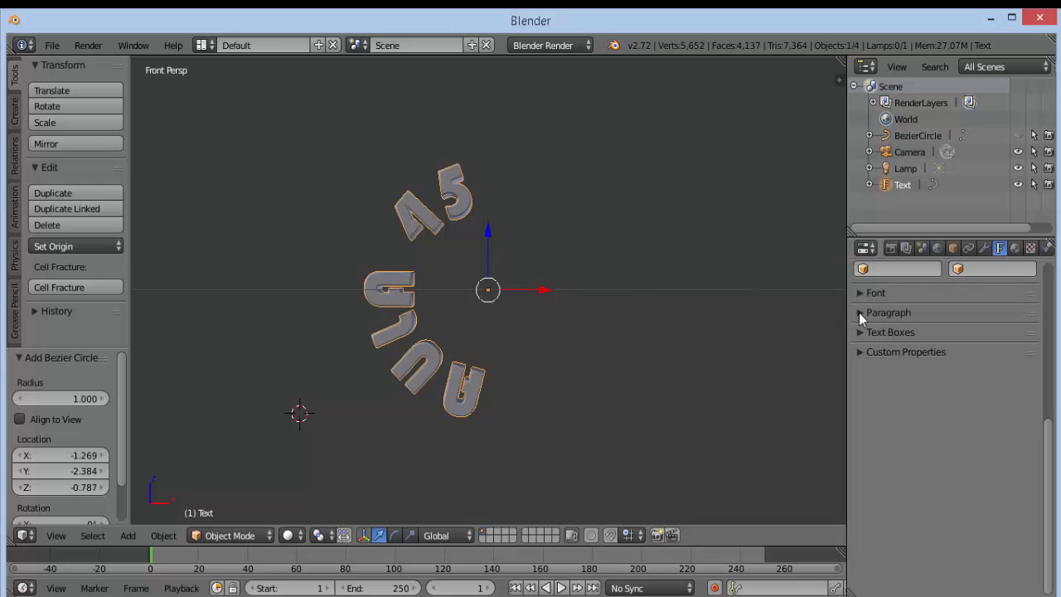
pyautogui.click(858, 313)
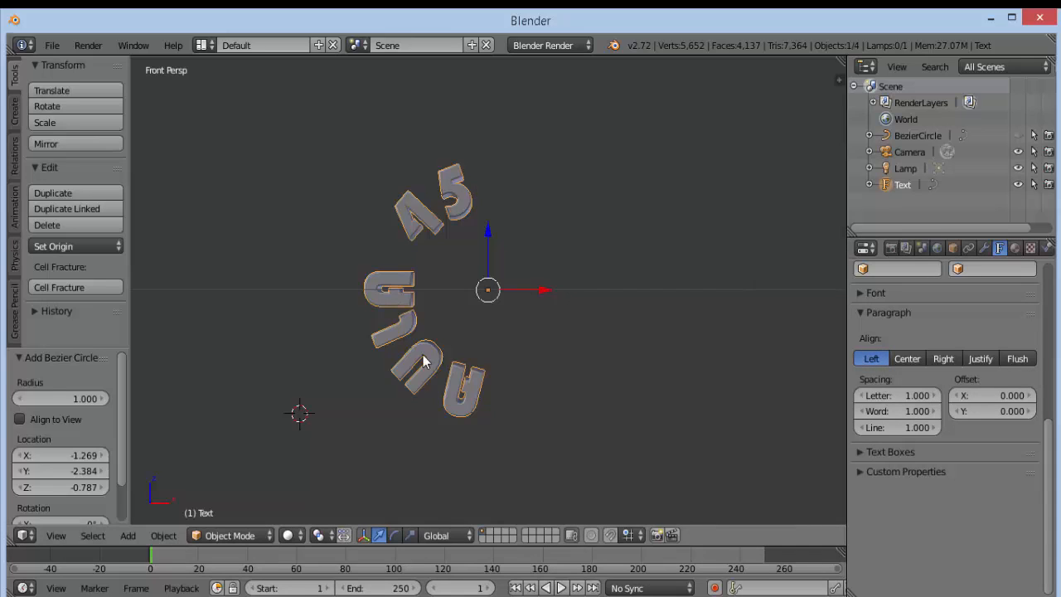
pyautogui.click(907, 359)
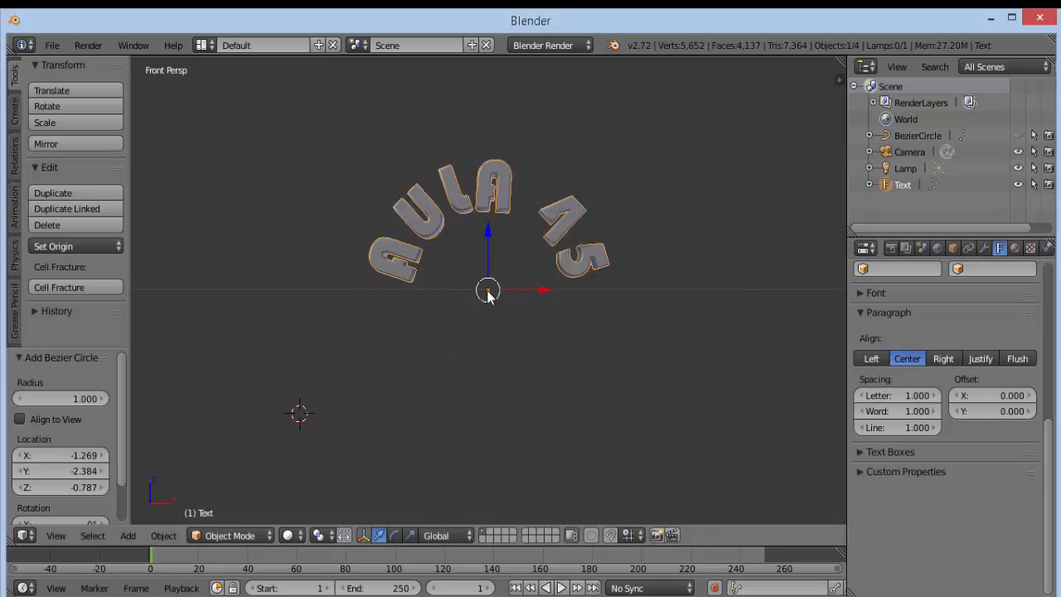
pyautogui.click(943, 358)
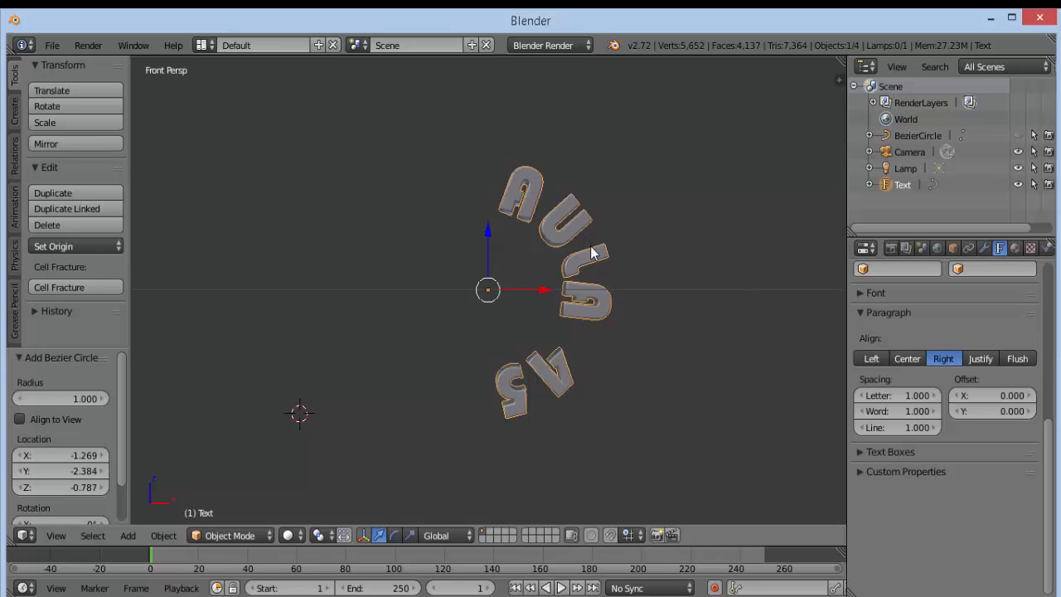
pyautogui.click(986, 355)
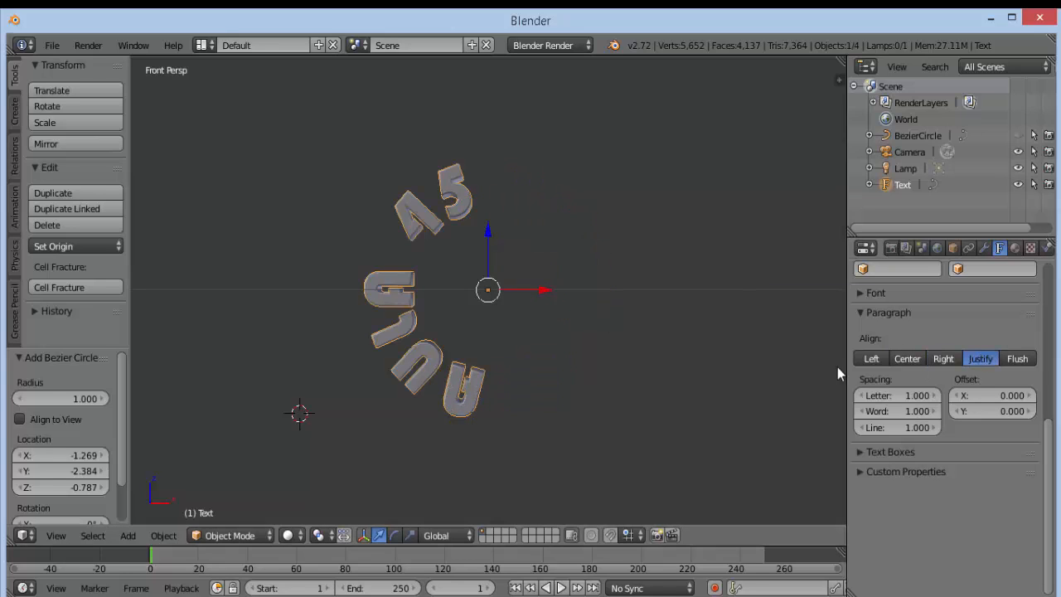
# - Set the curved text's paragraph alignment to Flush and remove the BezierCircle from its Text on Curve setting
pyautogui.click(1028, 359)
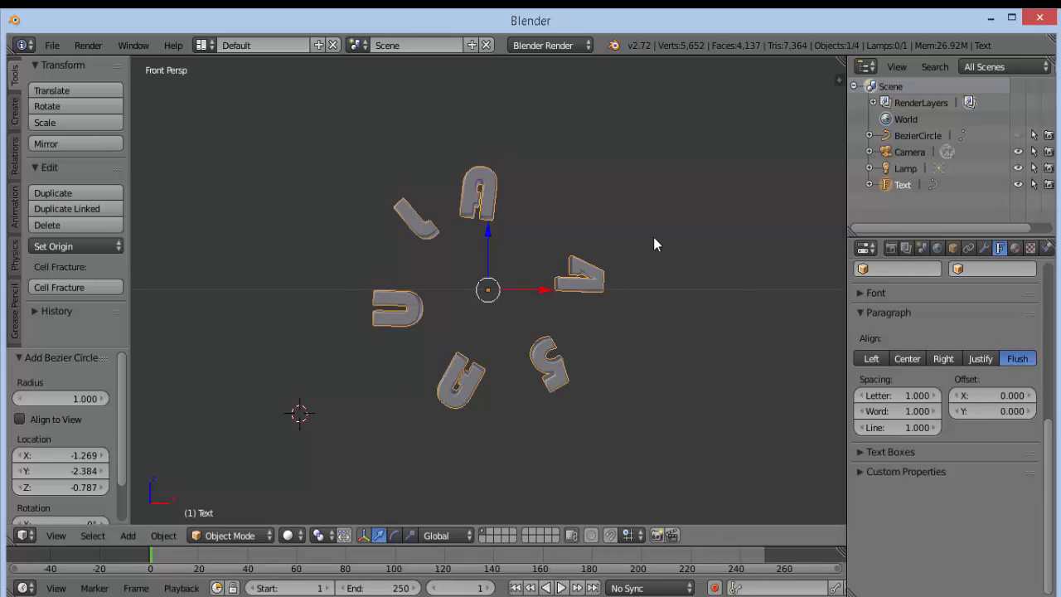
pyautogui.scroll(4, 1005, 315)
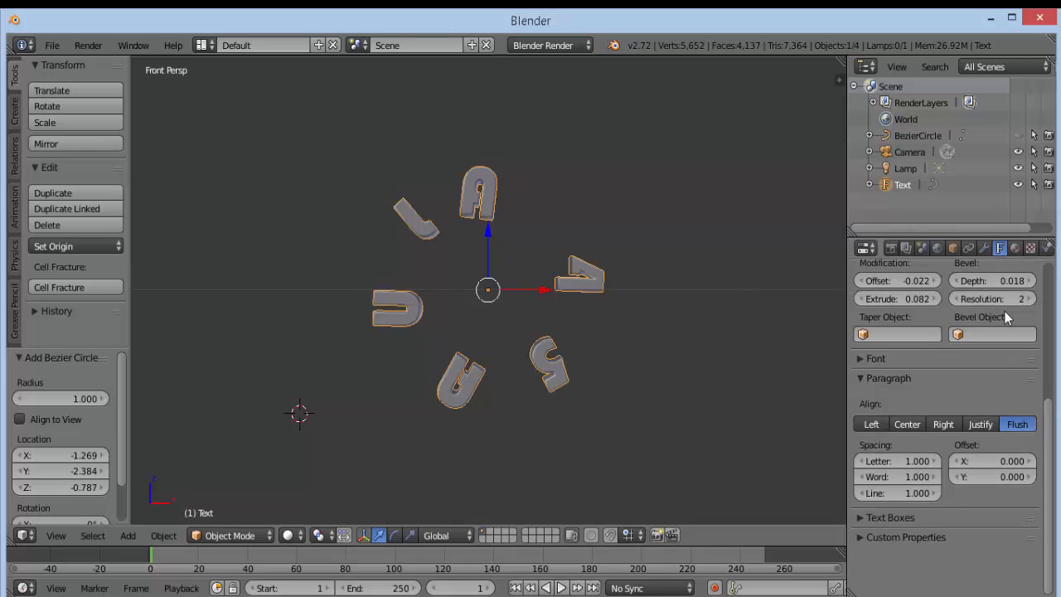
pyautogui.scroll(4, 1012, 310)
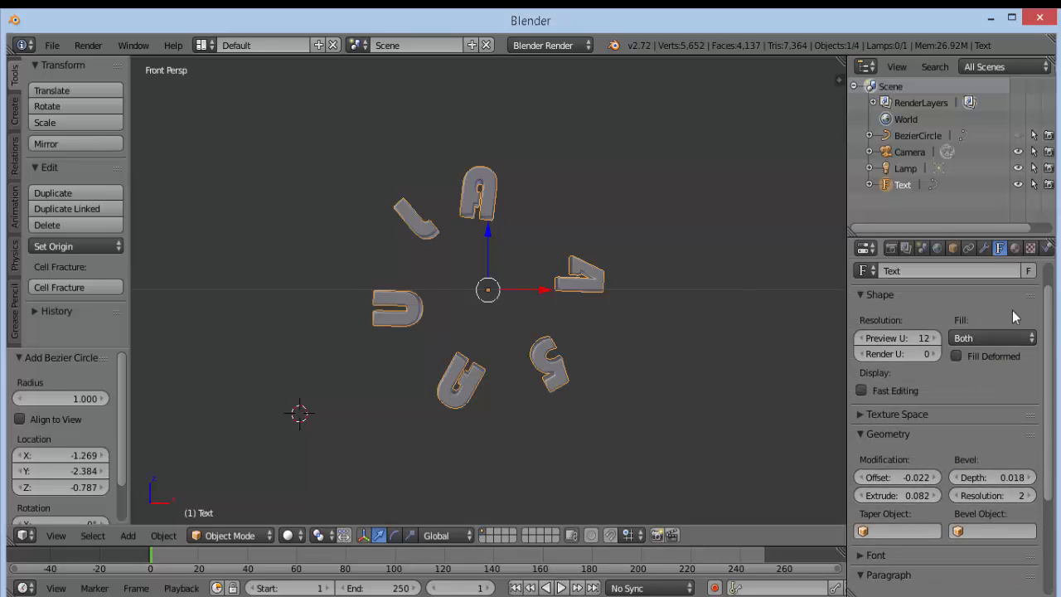
pyautogui.scroll(-4, 1012, 310)
pyautogui.click(862, 406)
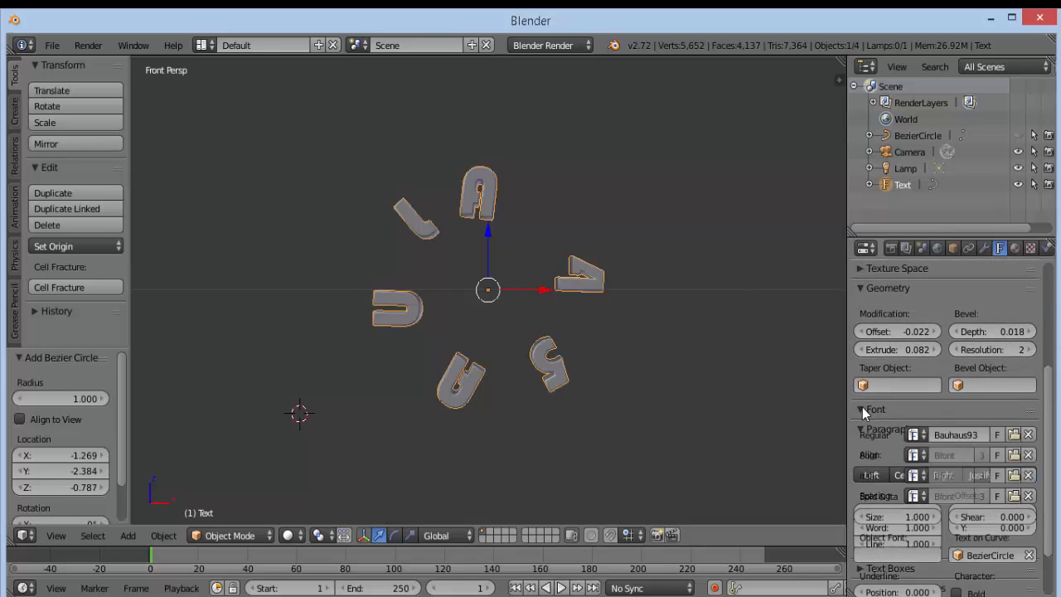
pyautogui.scroll(-5, 1005, 393)
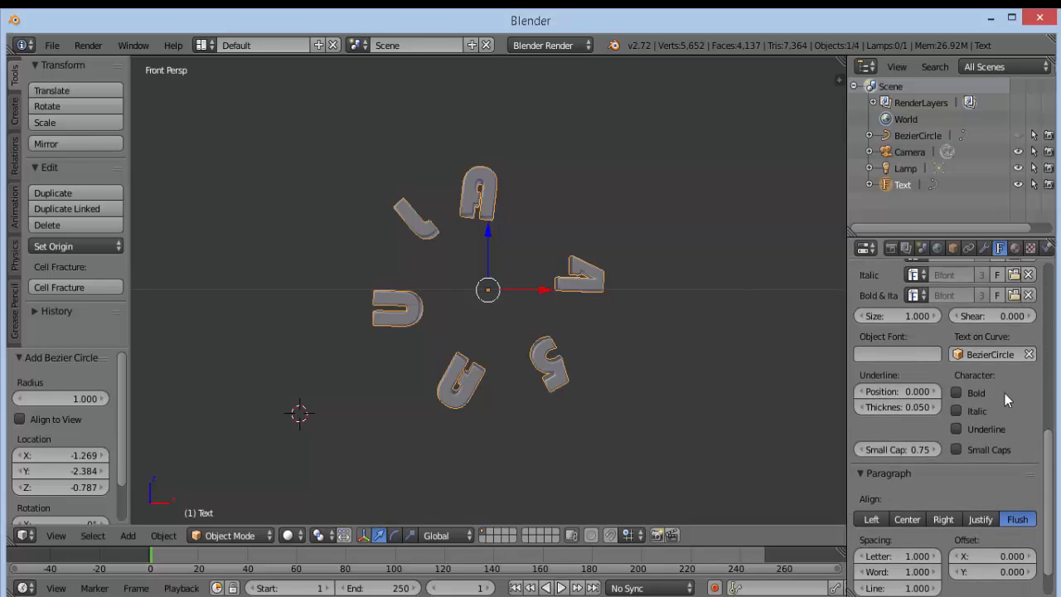
pyautogui.click(1029, 355)
# - Try the Left, Center, Right and Justify alignments on the straight text and set the alignment back to Flush
pyautogui.scroll(-2, 1000, 407)
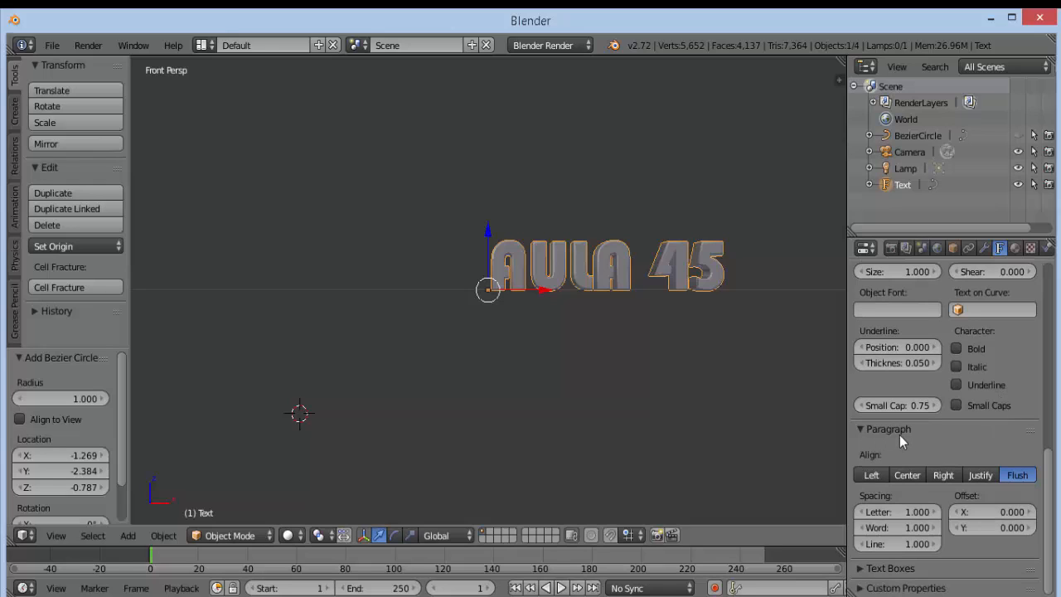
pyautogui.click(869, 474)
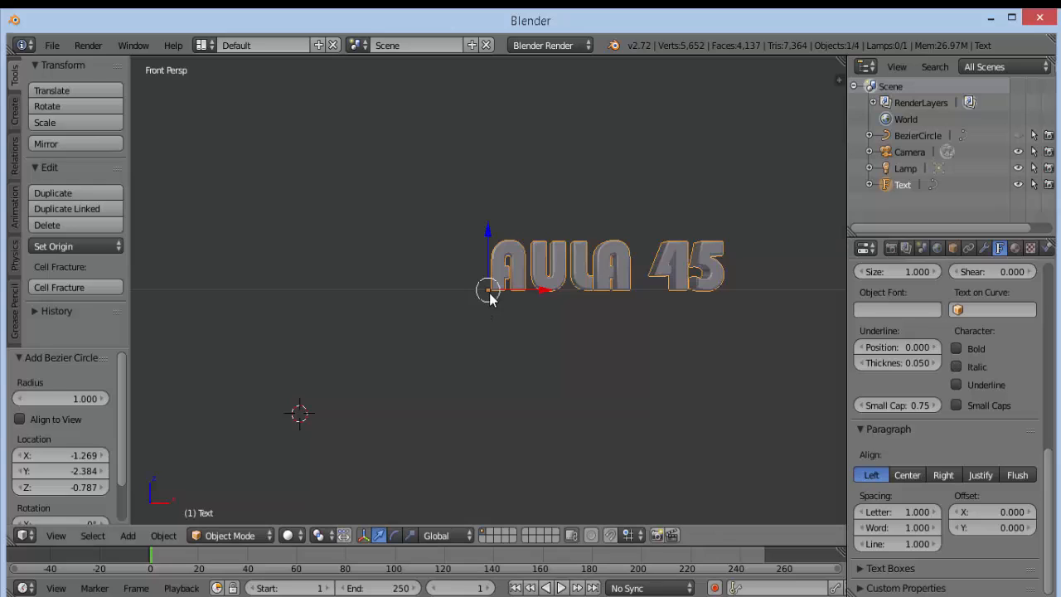
pyautogui.click(906, 474)
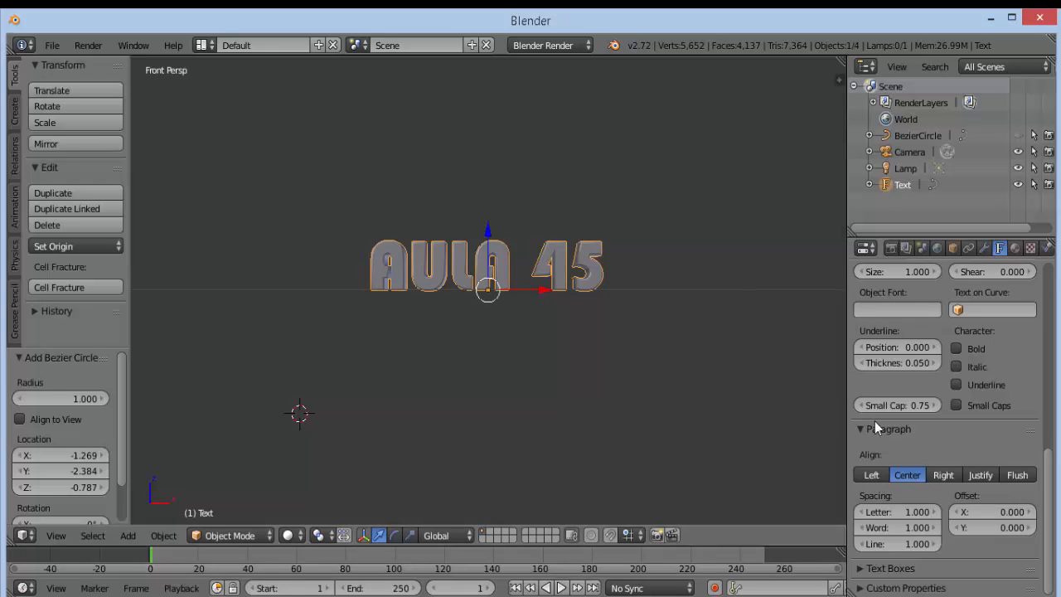
pyautogui.click(936, 475)
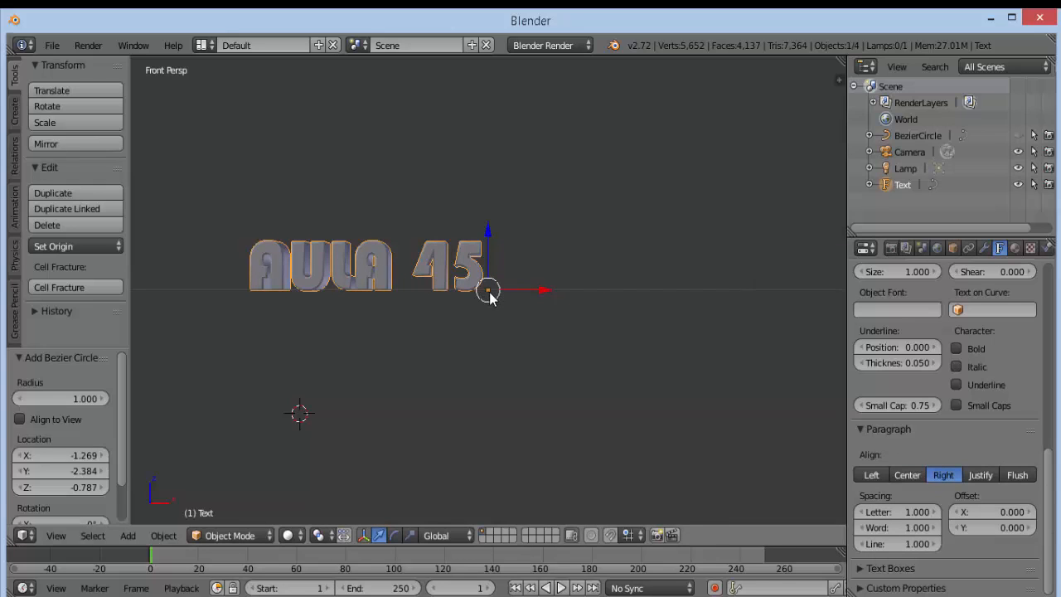
pyautogui.click(987, 476)
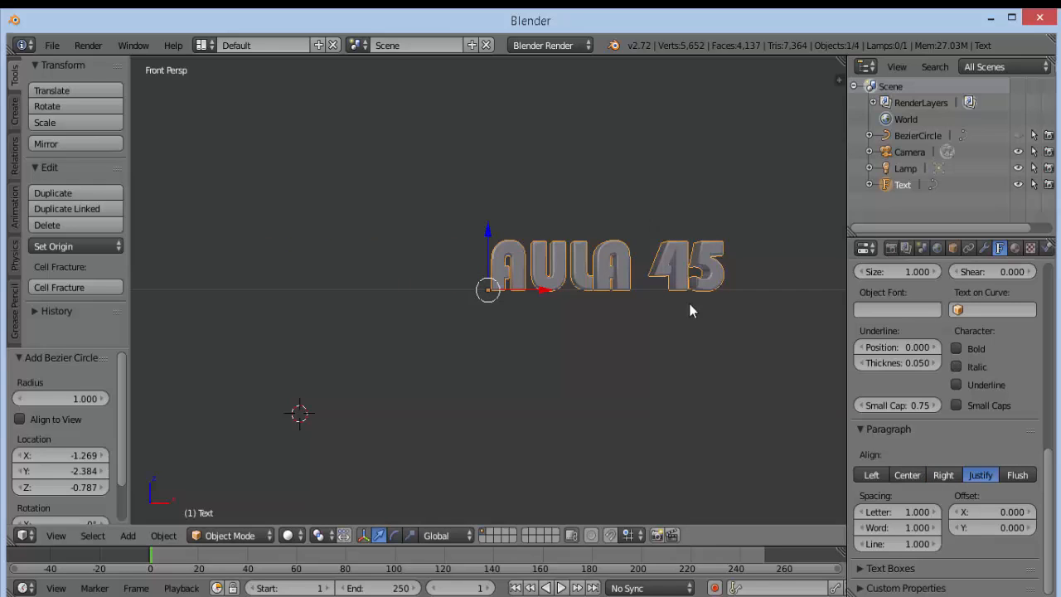
pyautogui.click(1018, 474)
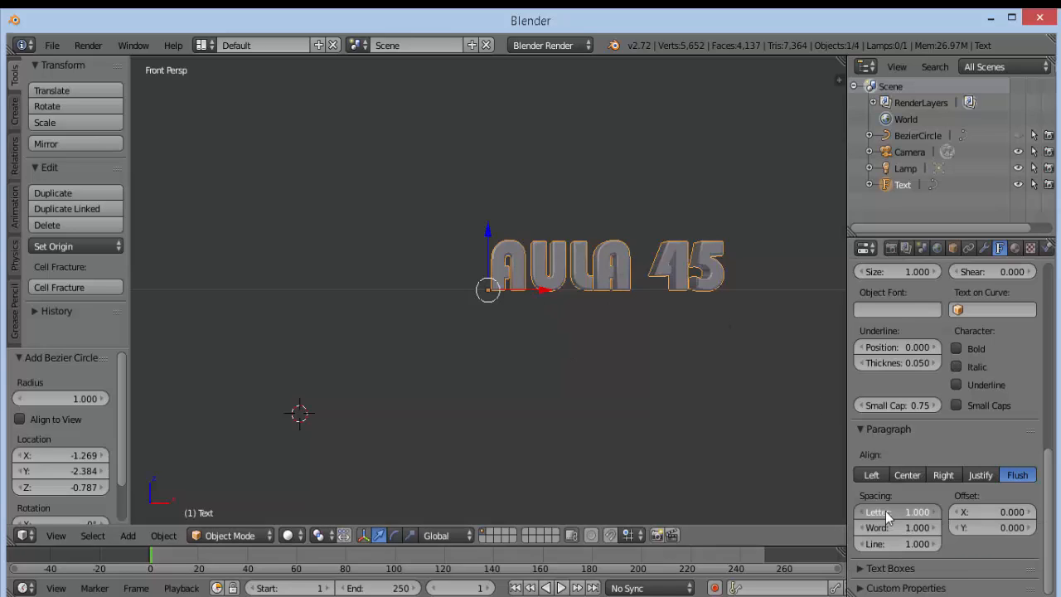
# - Try the text's letter spacing and set its word spacing to 0.800
pyautogui.moveTo(898, 511); pyautogui.dragTo(878, 525)
pyautogui.click(893, 527)
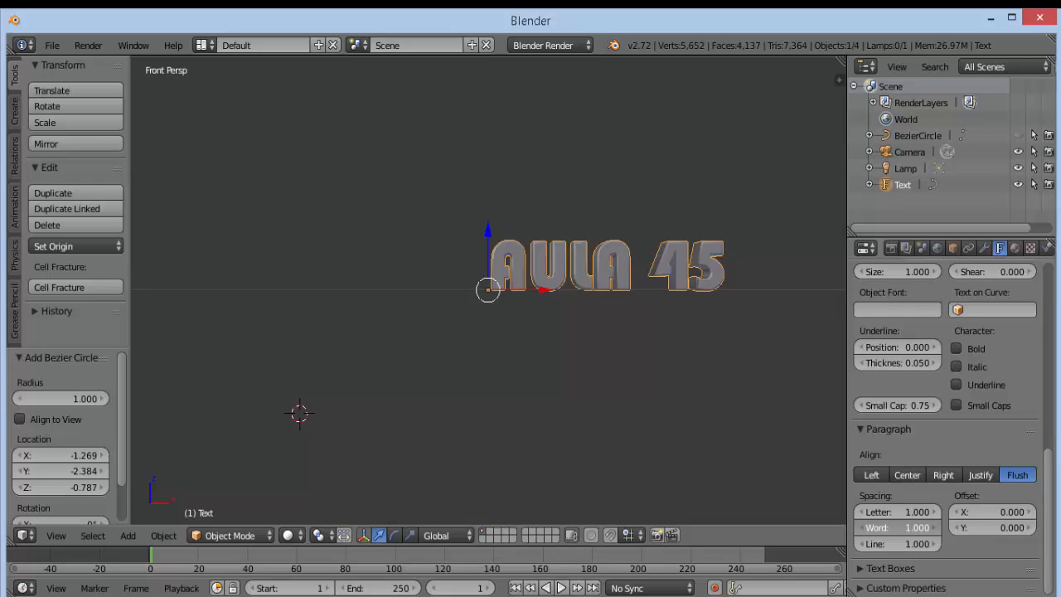
pyautogui.moveTo(893, 527)
pyautogui.mouseDown()
pyautogui.moveTo(937, 527)
pyautogui.moveTo(893, 530)
pyautogui.mouseUp()
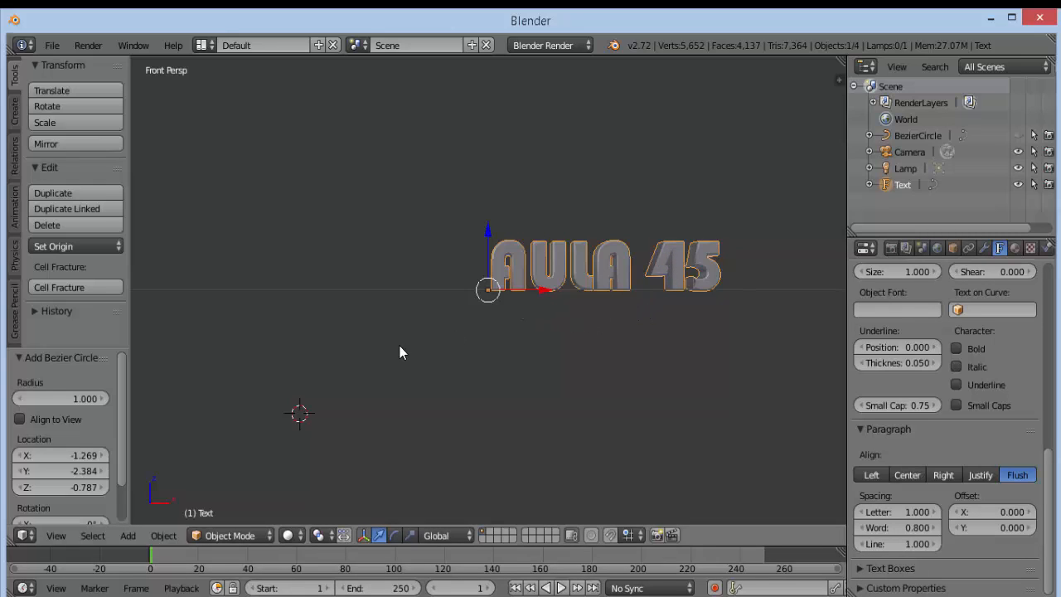
# - Insert a line break before "45" in the text's Edit Mode and return to Object Mode
pyautogui.click(269, 535)
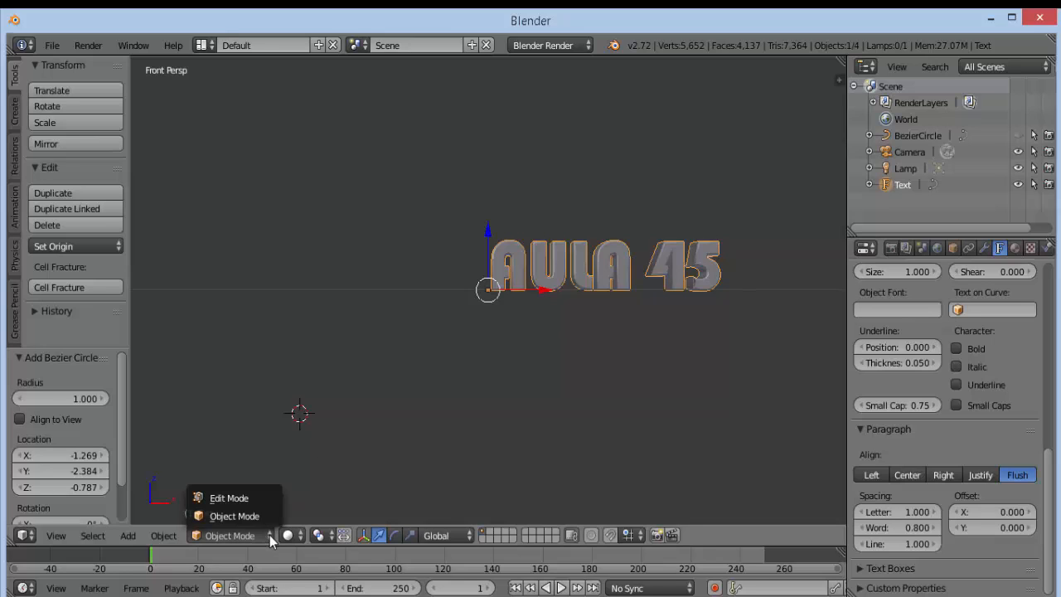
pyautogui.press('Tab')
pyautogui.click(232, 498)
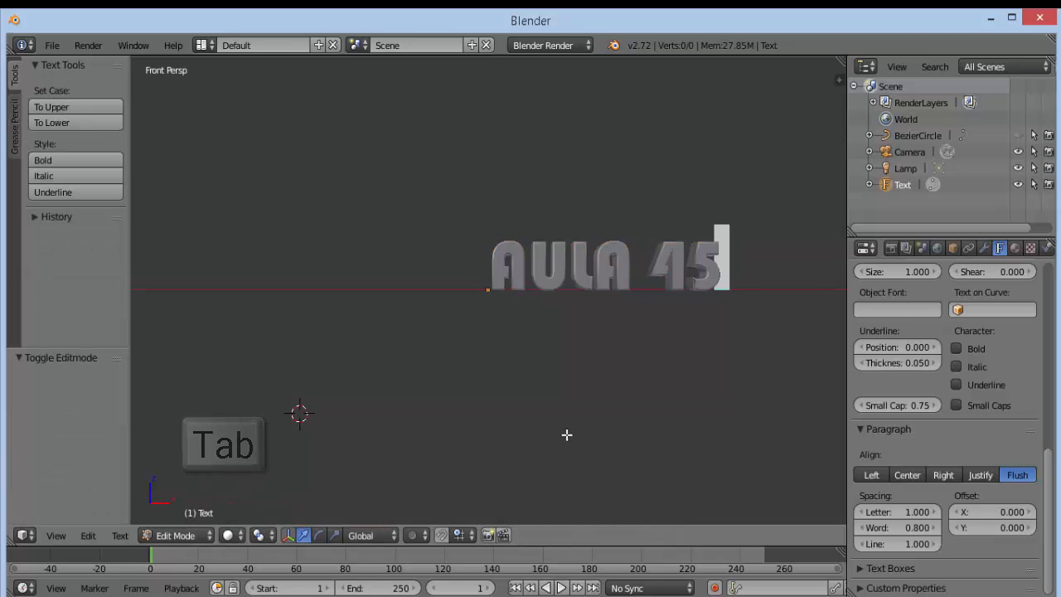
pyautogui.press('Left')
pyautogui.press('Left')
pyautogui.press('Left')
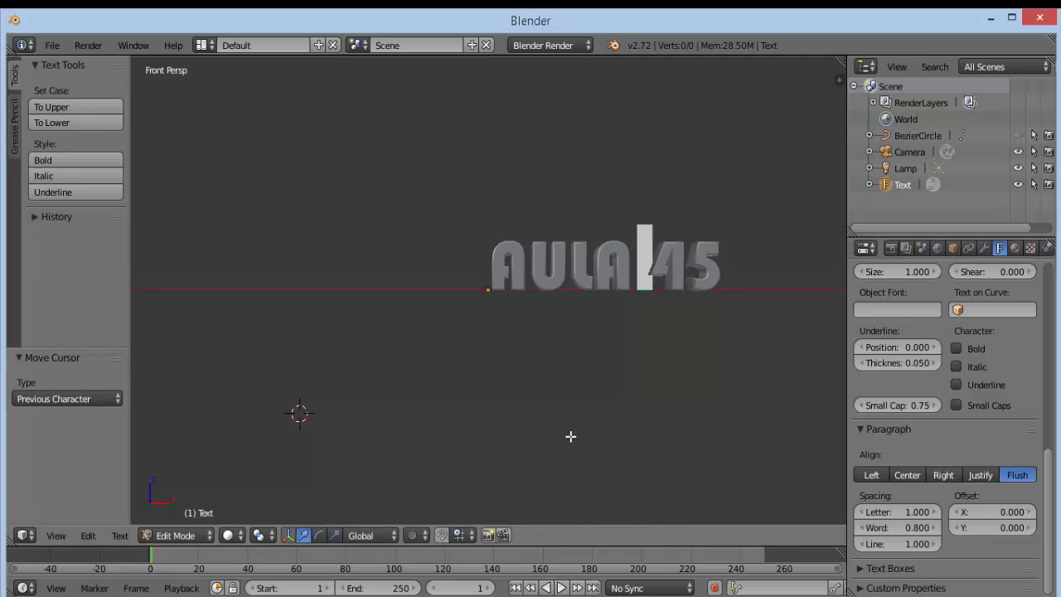
pyautogui.press('Return')
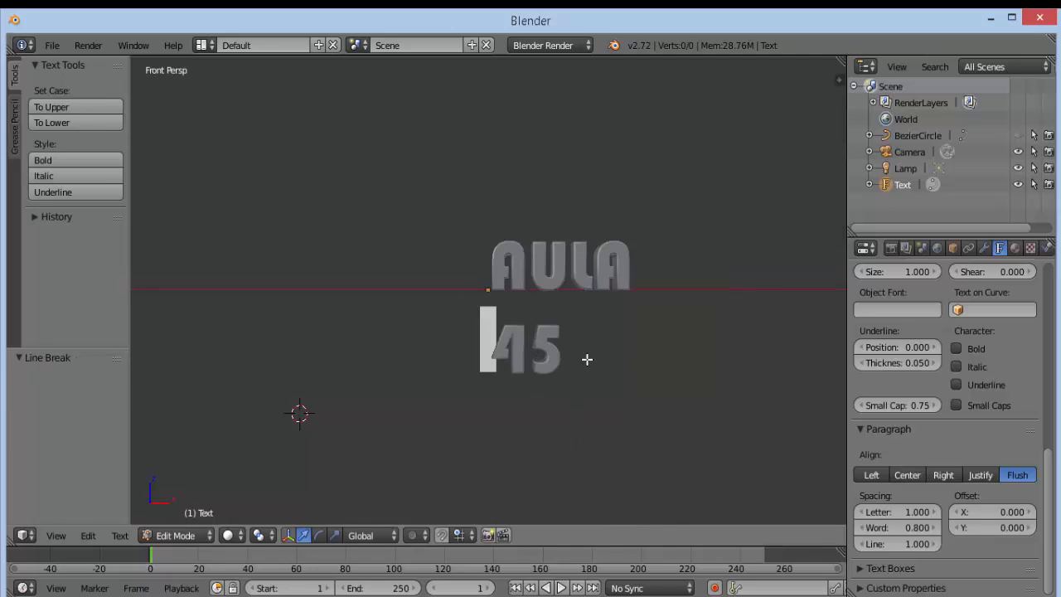
pyautogui.click(203, 538)
pyautogui.press('Tab')
pyautogui.click(204, 517)
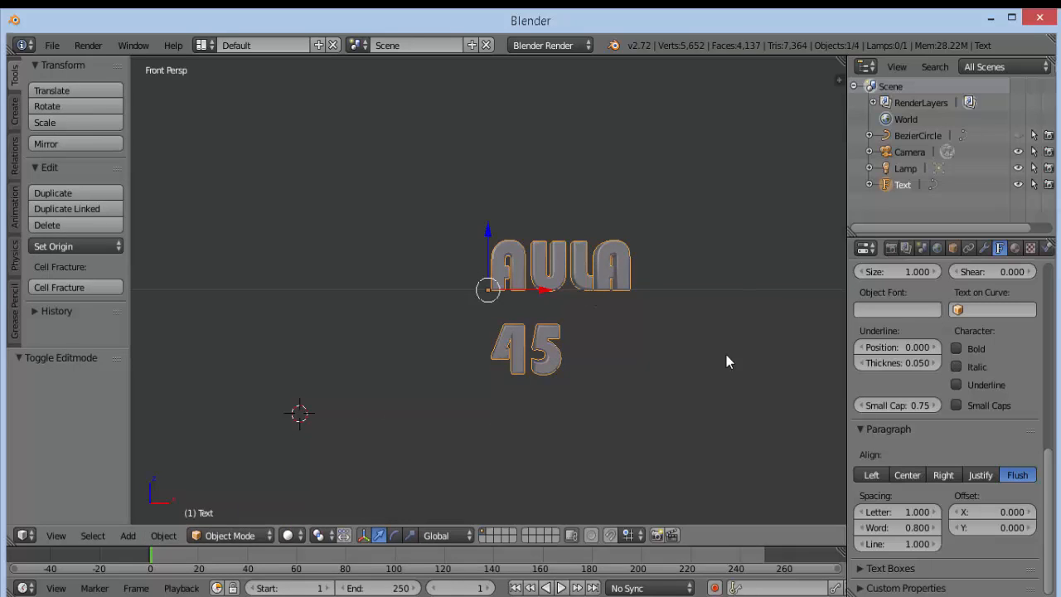
# - Set the paragraph alignment to Center with line spacing 0.800, letter spacing 1.400 and word spacing 0.000
pyautogui.click(907, 475)
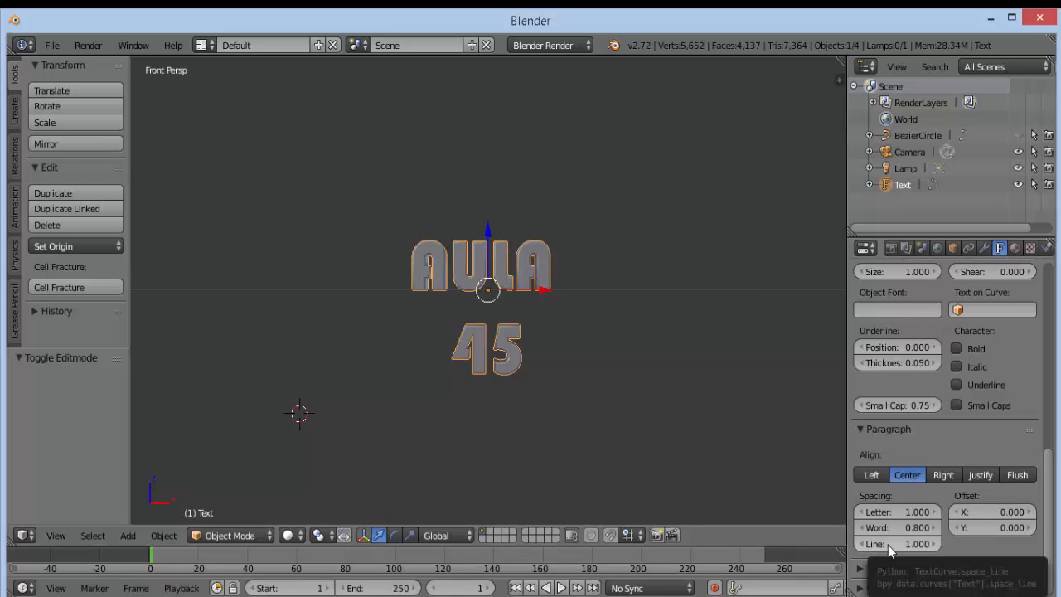
pyautogui.moveTo(897, 544)
pyautogui.mouseDown()
pyautogui.moveTo(978, 544)
pyautogui.moveTo(887, 544)
pyautogui.mouseUp()
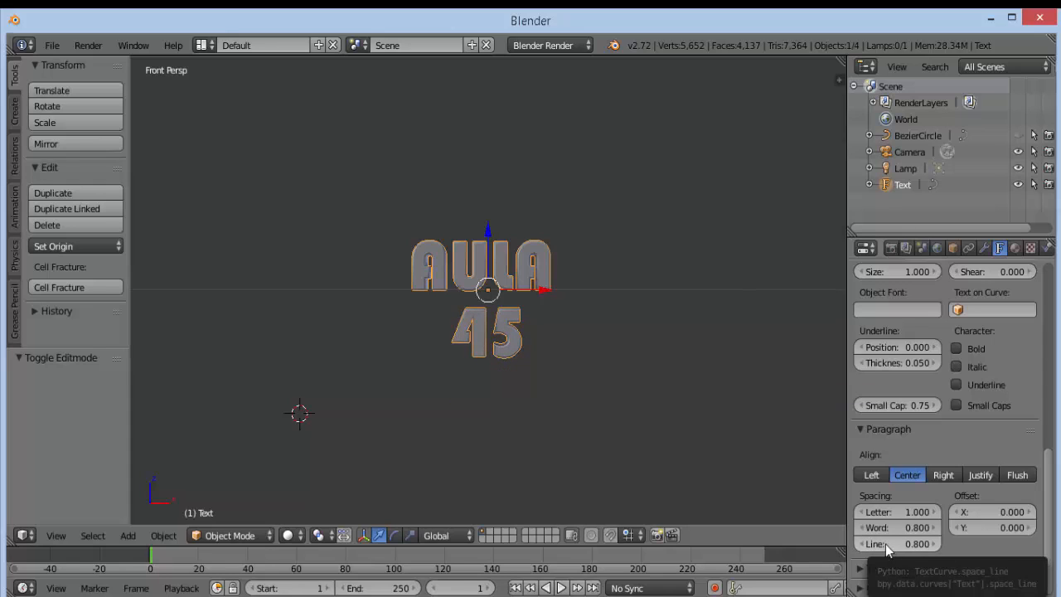
pyautogui.moveTo(883, 511)
pyautogui.mouseDown()
pyautogui.moveTo(929, 511)
pyautogui.moveTo(898, 511)
pyautogui.mouseUp()
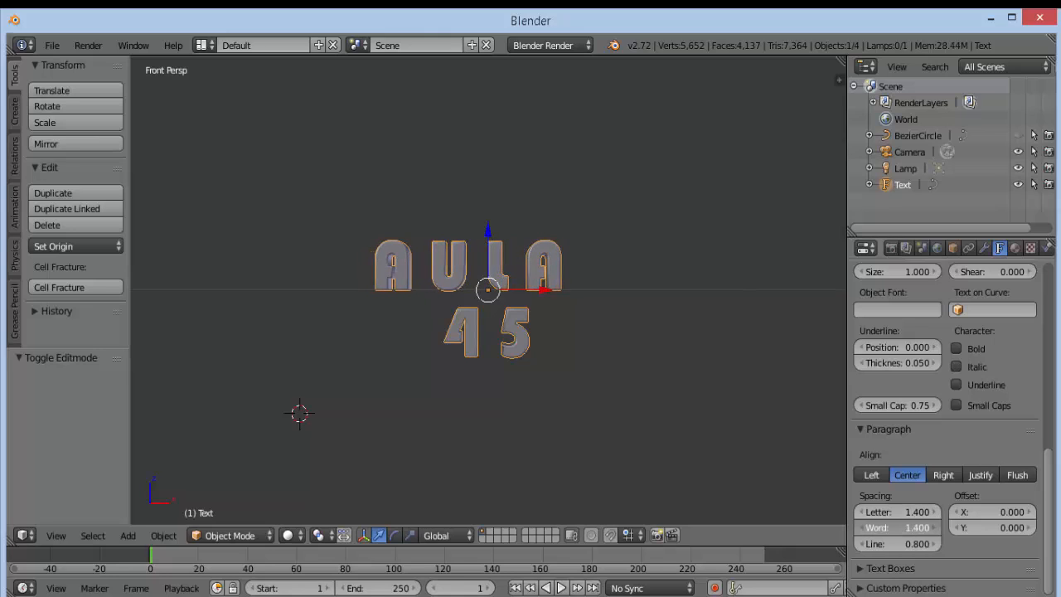
pyautogui.moveTo(917, 528); pyautogui.dragTo(877, 528)
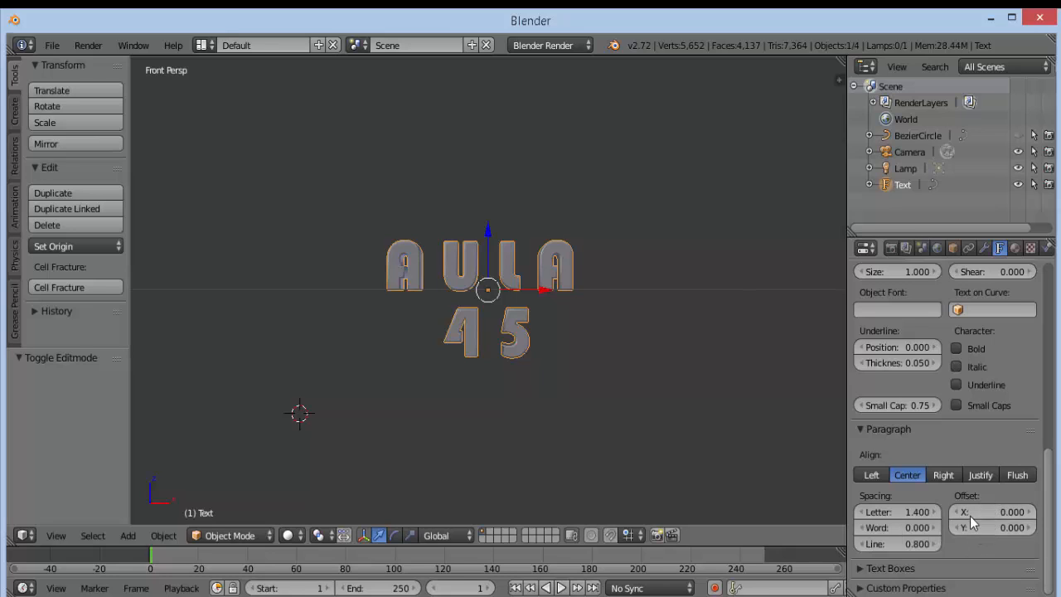
# - Set the text's paragraph X offset to -0.100
pyautogui.moveTo(985, 512)
pyautogui.mouseDown()
pyautogui.moveTo(1028, 513)
pyautogui.moveTo(984, 512)
pyautogui.moveTo(990, 527)
pyautogui.moveTo(1010, 527)
pyautogui.moveTo(968, 527)
pyautogui.moveTo(990, 527)
pyautogui.mouseUp()
pyautogui.scroll(2, 554, 358)
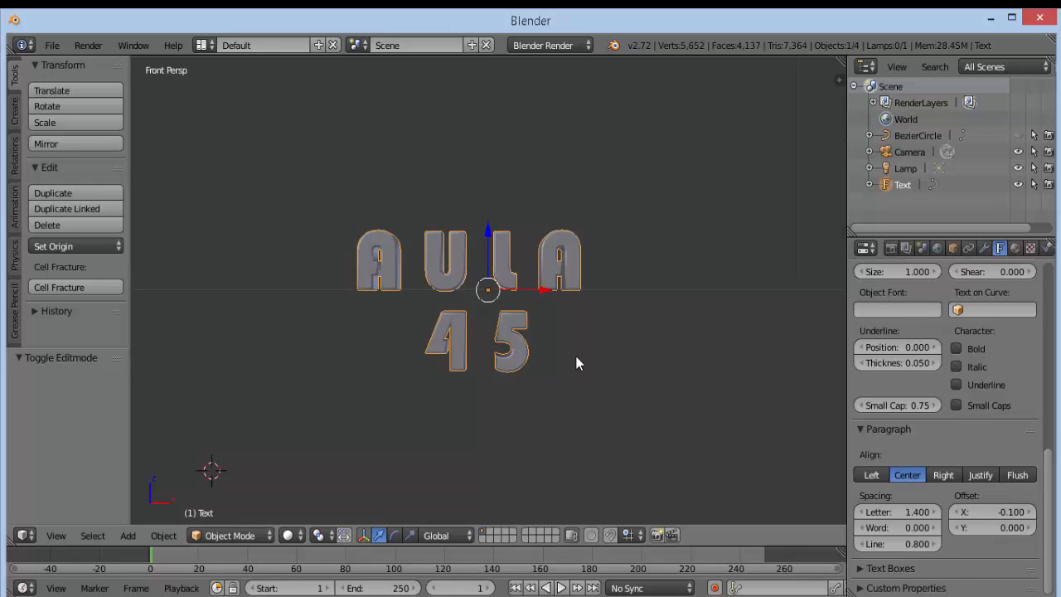
pyautogui.scroll(1, 531, 349)
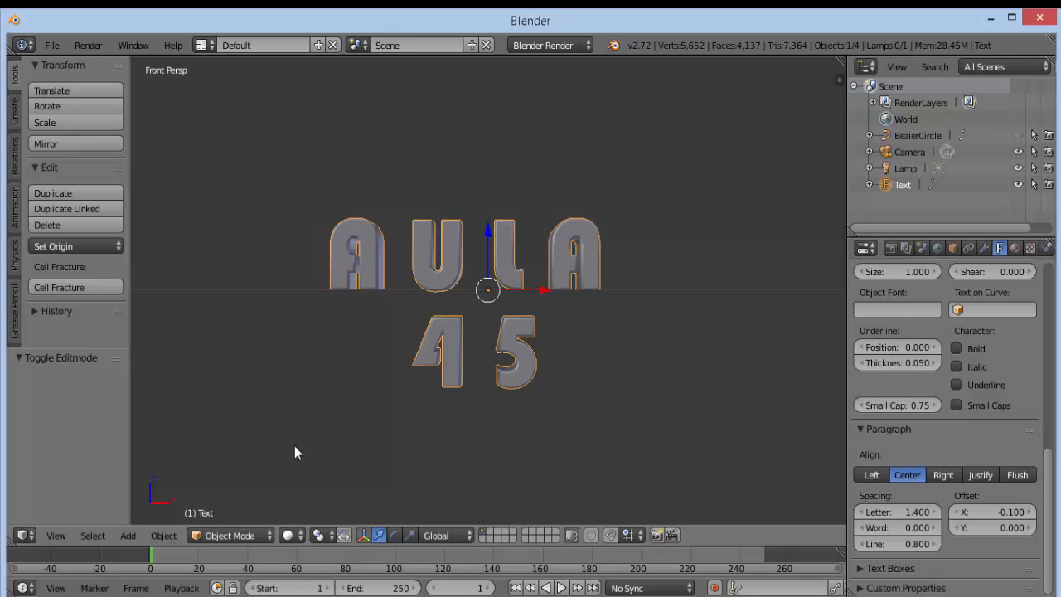
pyautogui.click(268, 536)
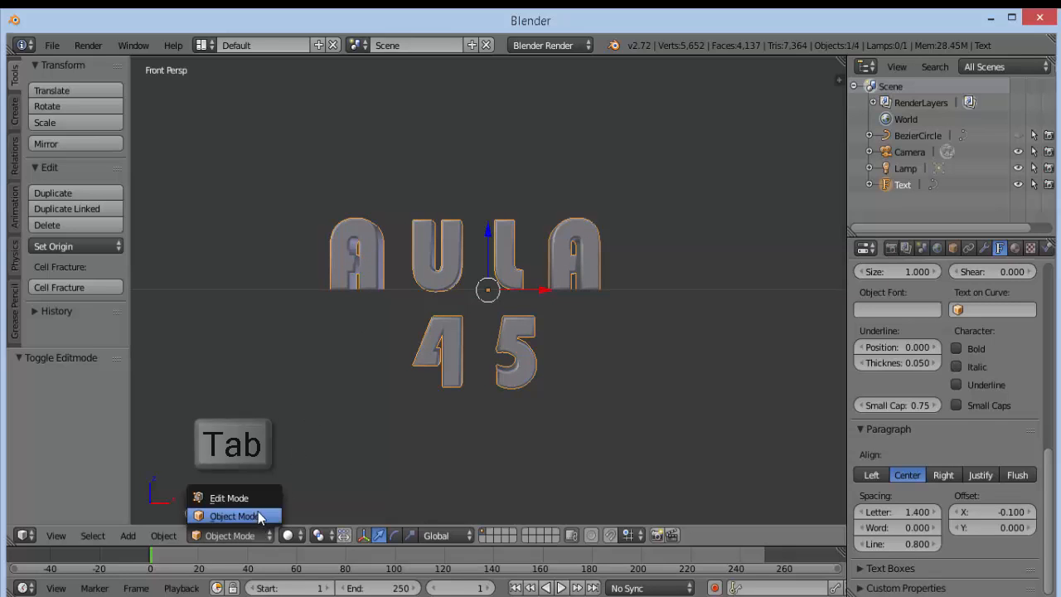
pyautogui.click(258, 500)
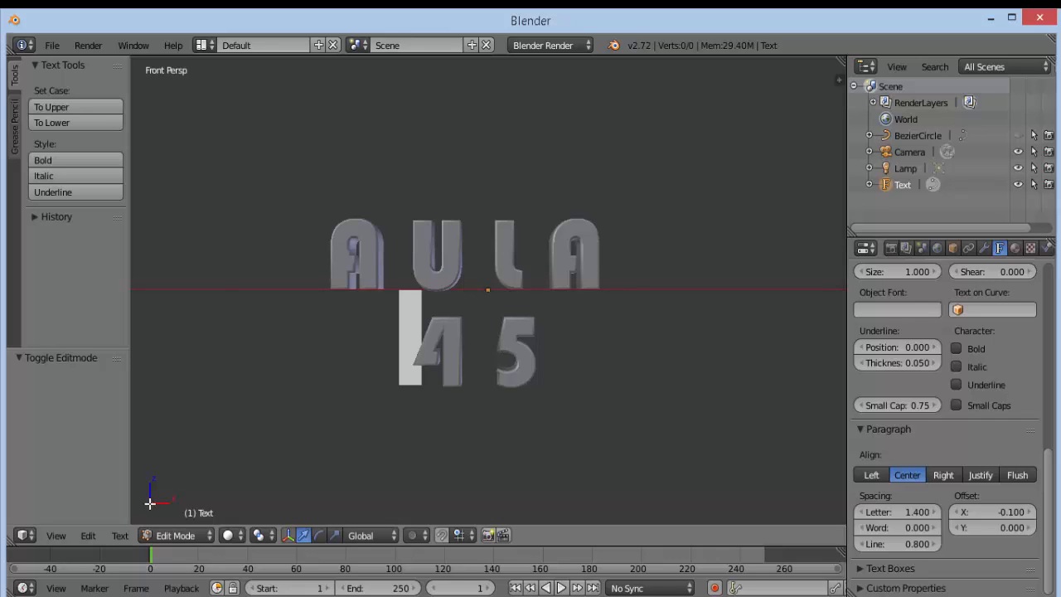
pyautogui.click(210, 535)
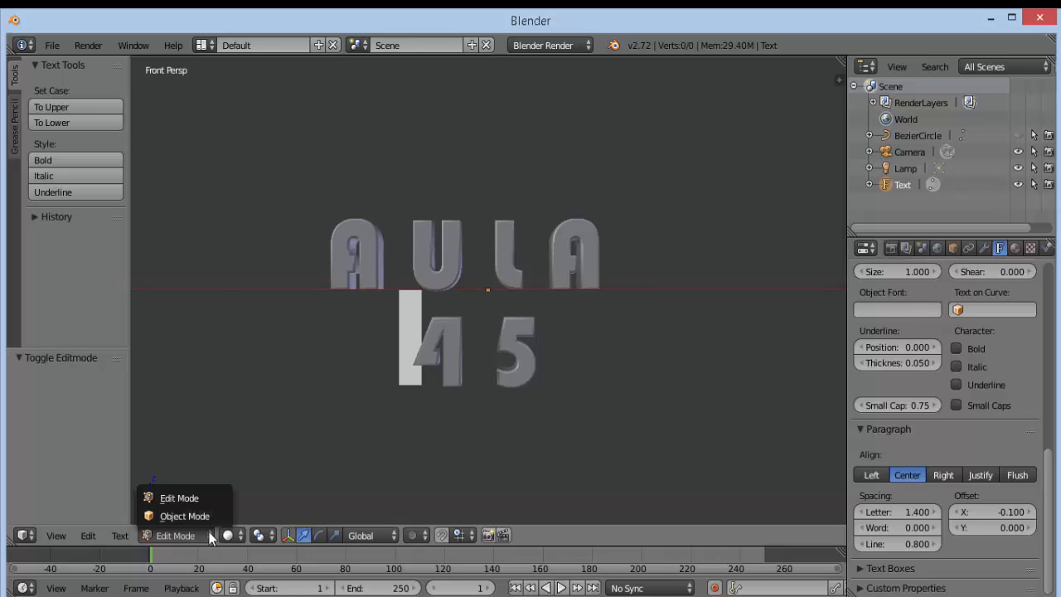
pyautogui.press('Tab')
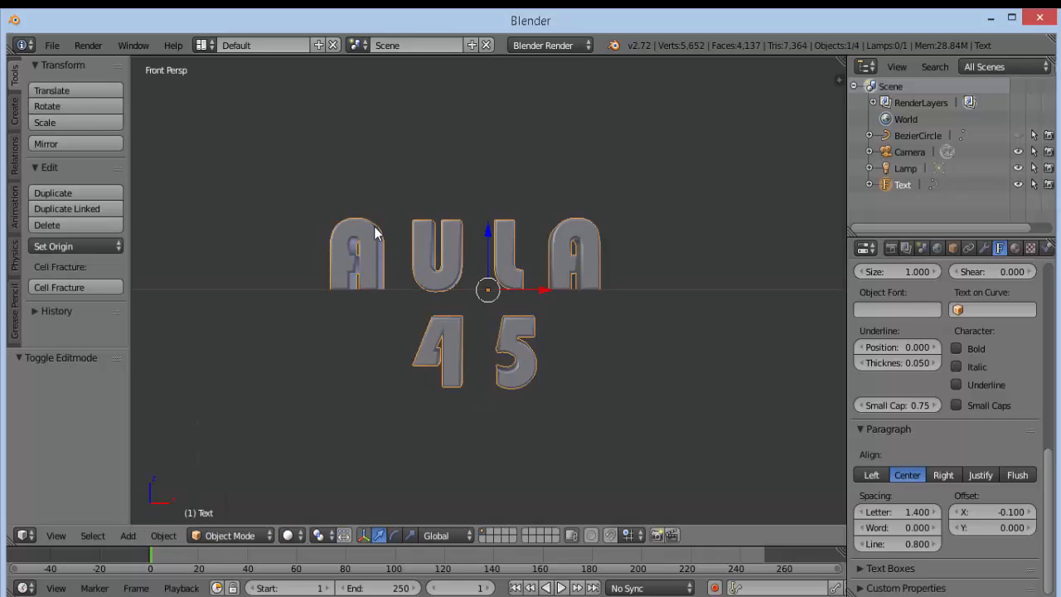
pyautogui.press('a')
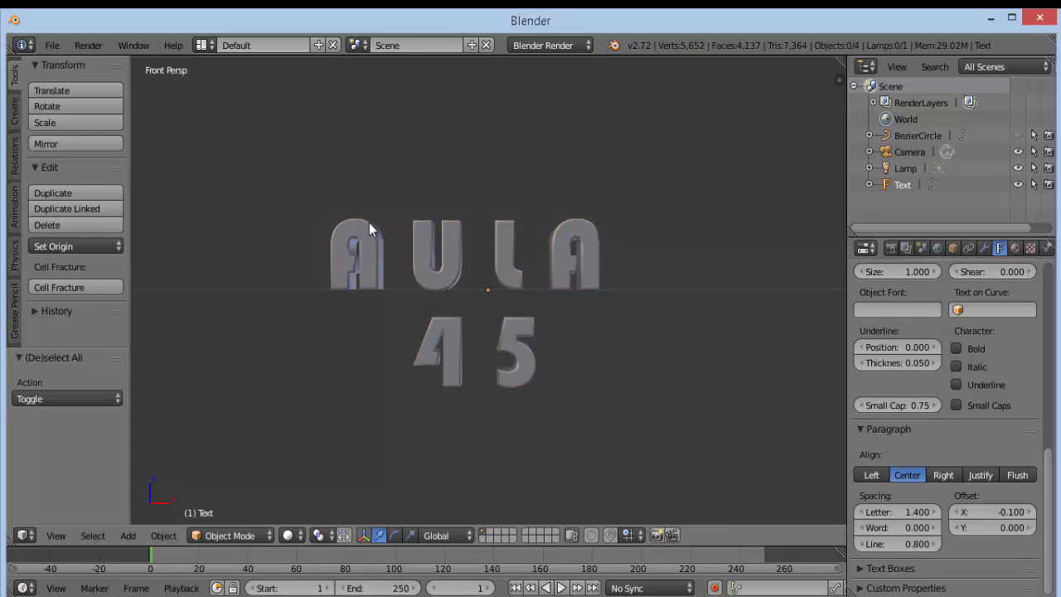
pyautogui.press('a')
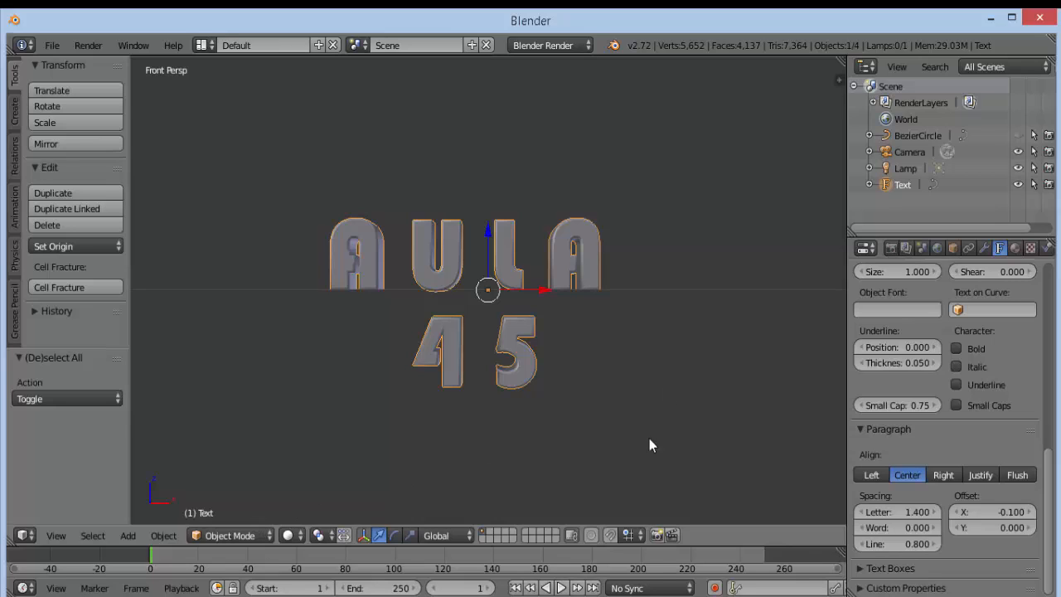
# - Convert the selected text object to a mesh
pyautogui.hotkey('alt', 'c')
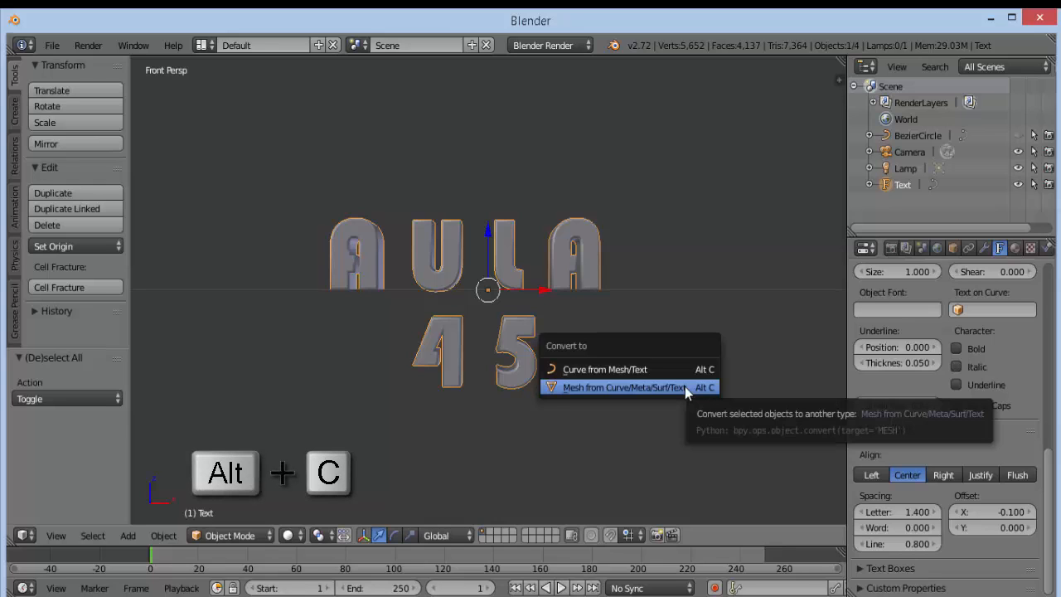
pyautogui.click(591, 393)
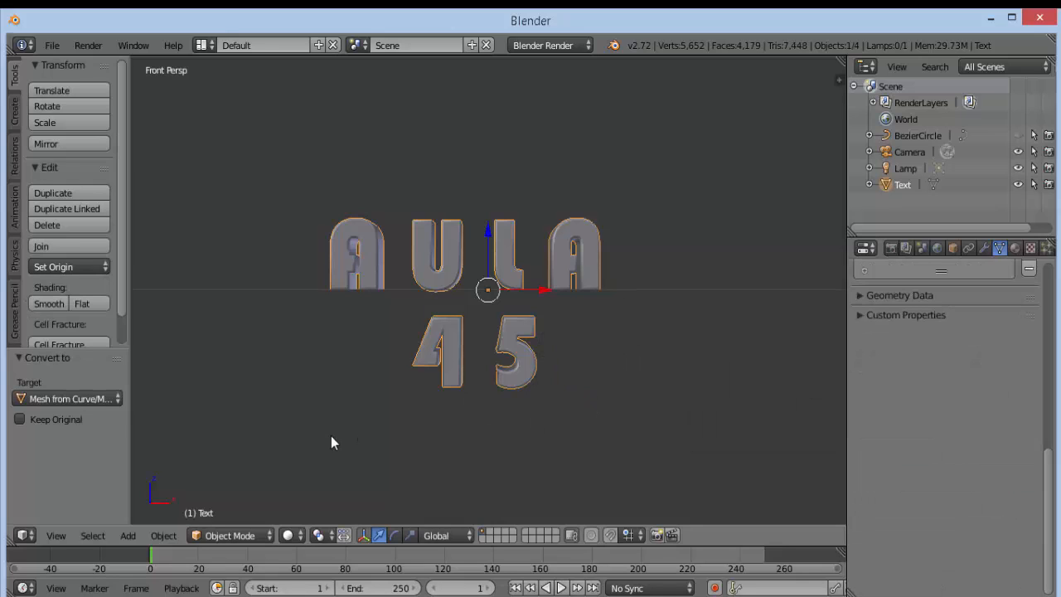
# - In Edit Mode, box-select the whole first letter A of the text mesh and separate the selection into its own object
pyautogui.click(269, 535)
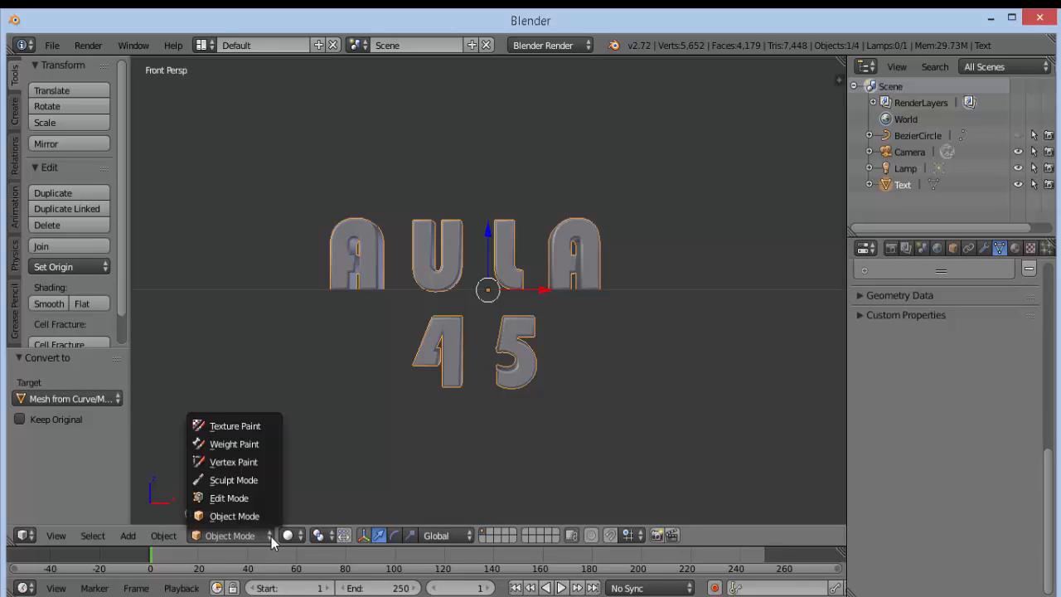
pyautogui.click(247, 498)
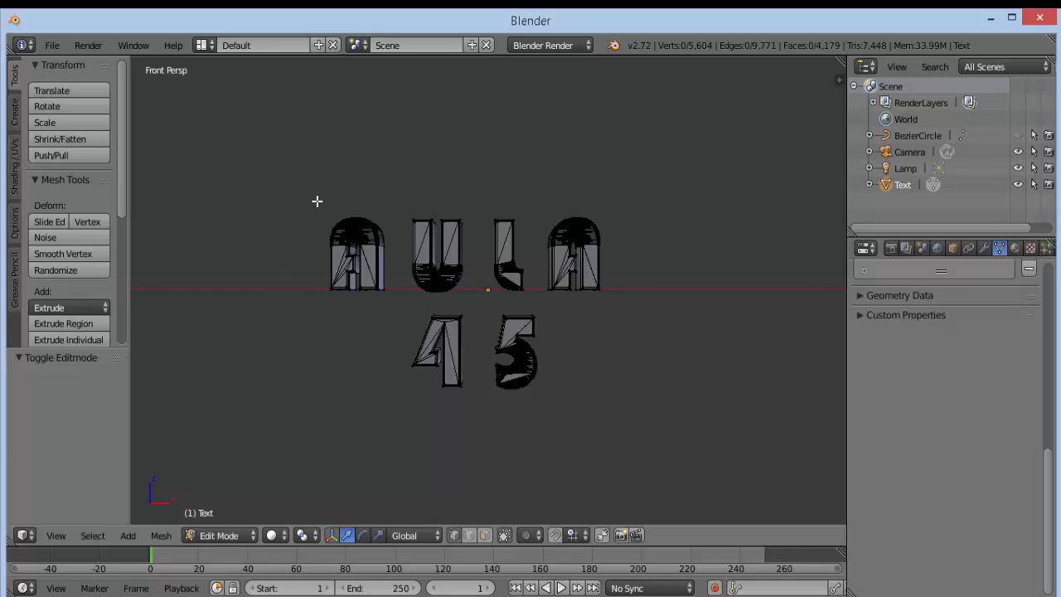
pyautogui.press('b')
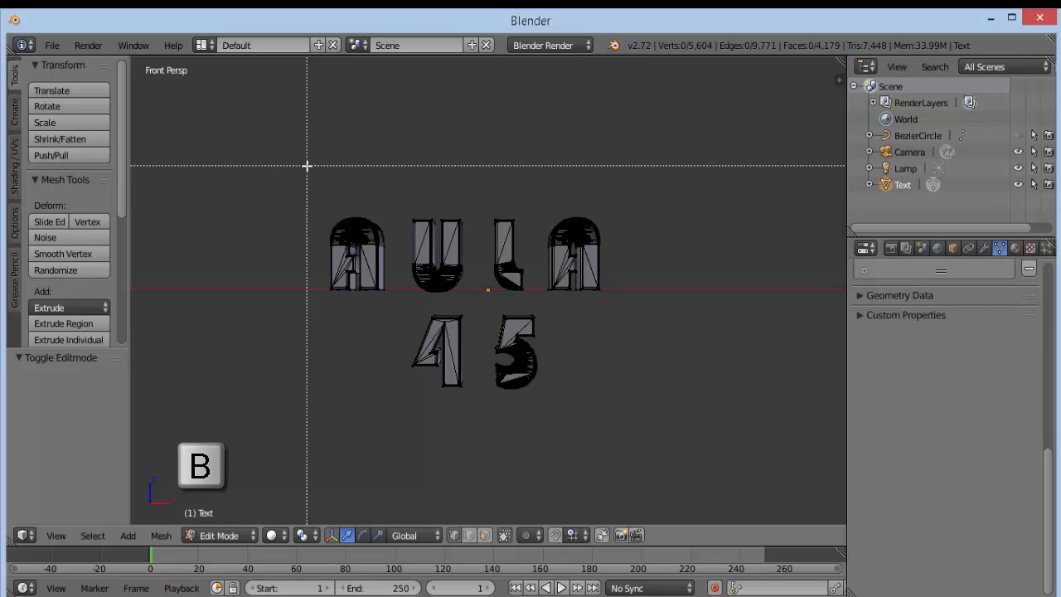
pyautogui.moveTo(307, 166); pyautogui.dragTo(397, 338)
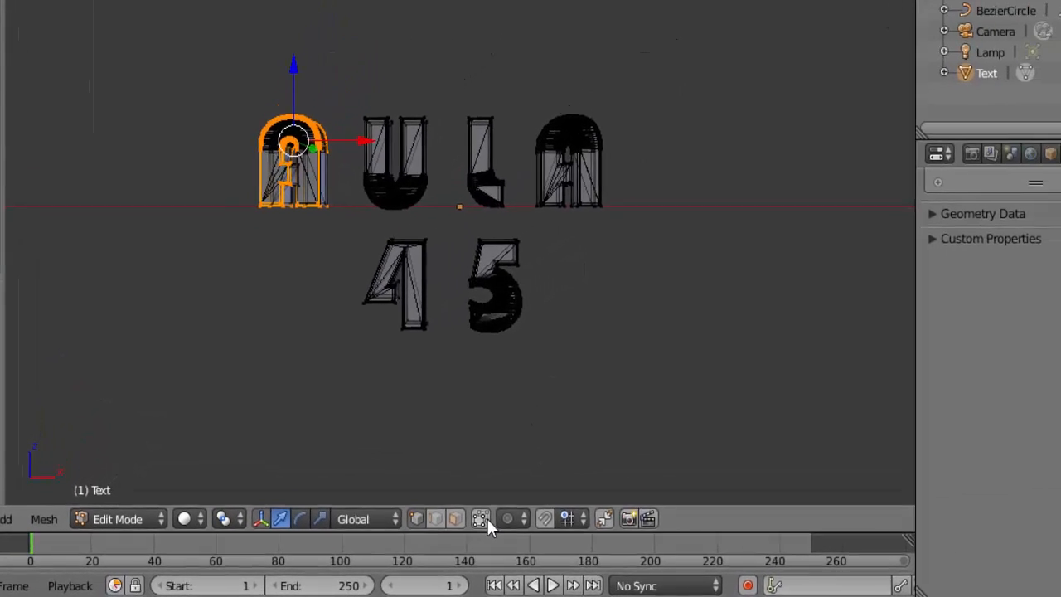
pyautogui.press('b')
pyautogui.moveTo(230, 47); pyautogui.dragTo(308, 286)
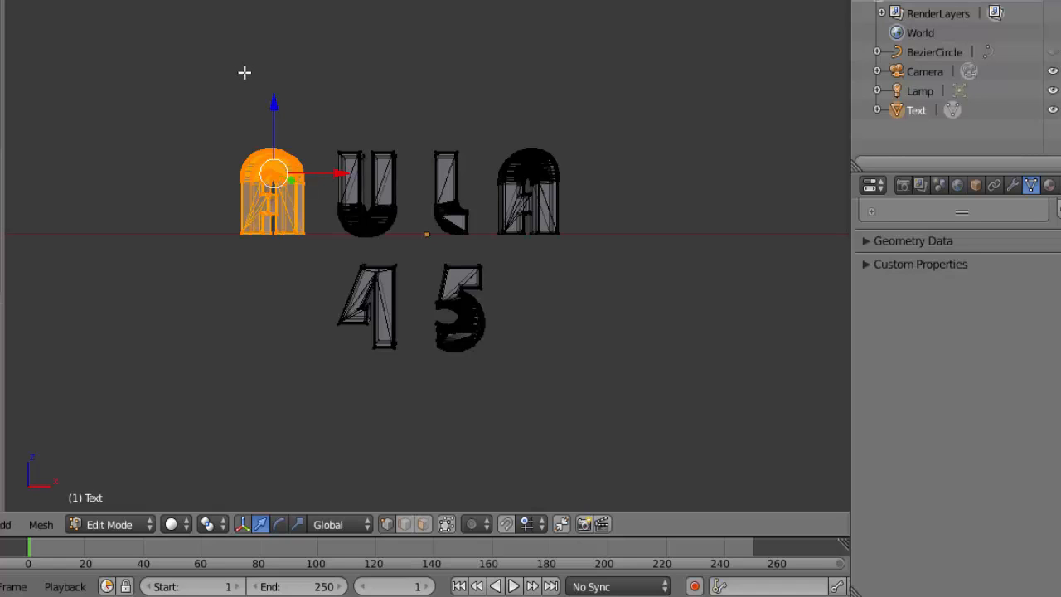
pyautogui.press('p')
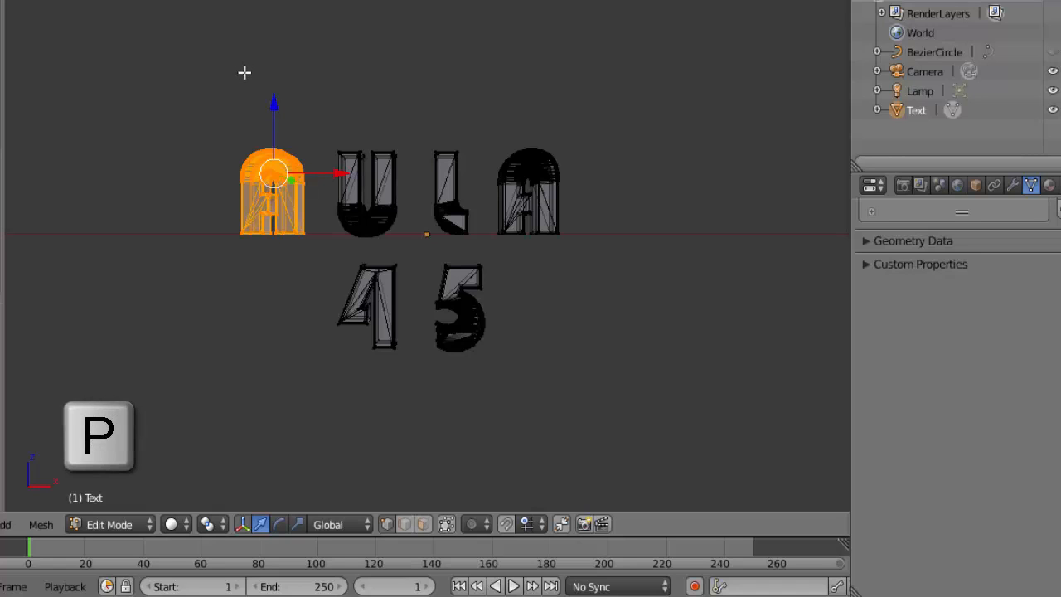
pyautogui.press('p')
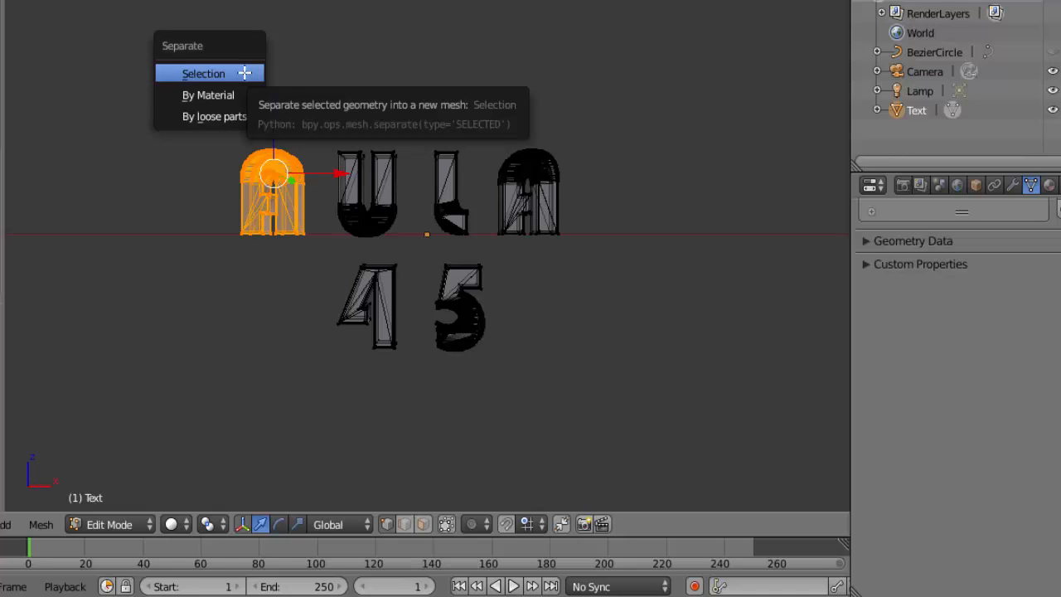
pyautogui.click(244, 73)
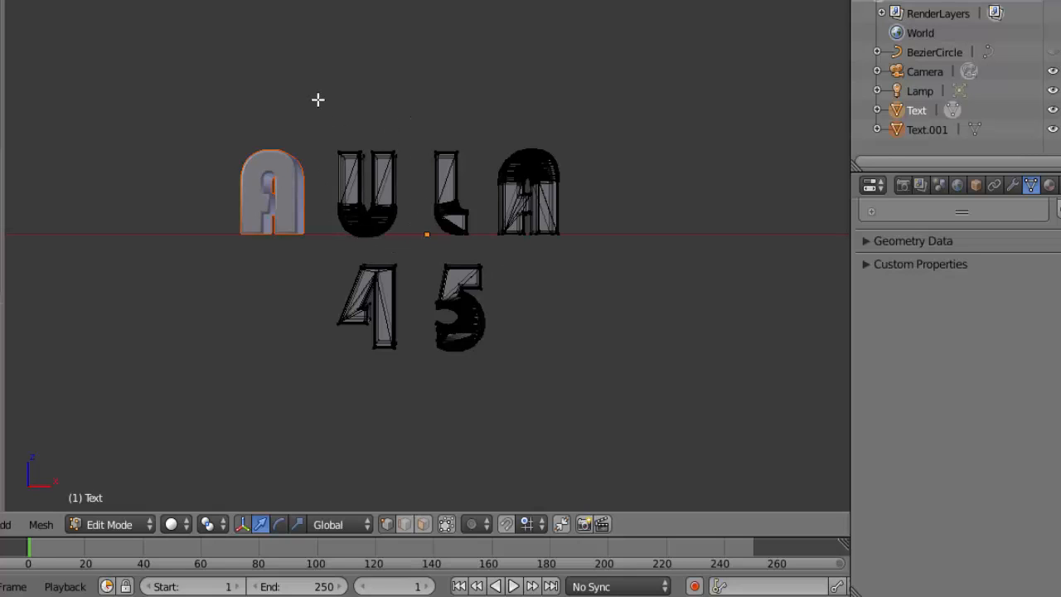
# - Separate the selected geometry of the letter U into its own object and return to Object Mode
pyautogui.press('b')
pyautogui.moveTo(323, 103); pyautogui.dragTo(409, 258)
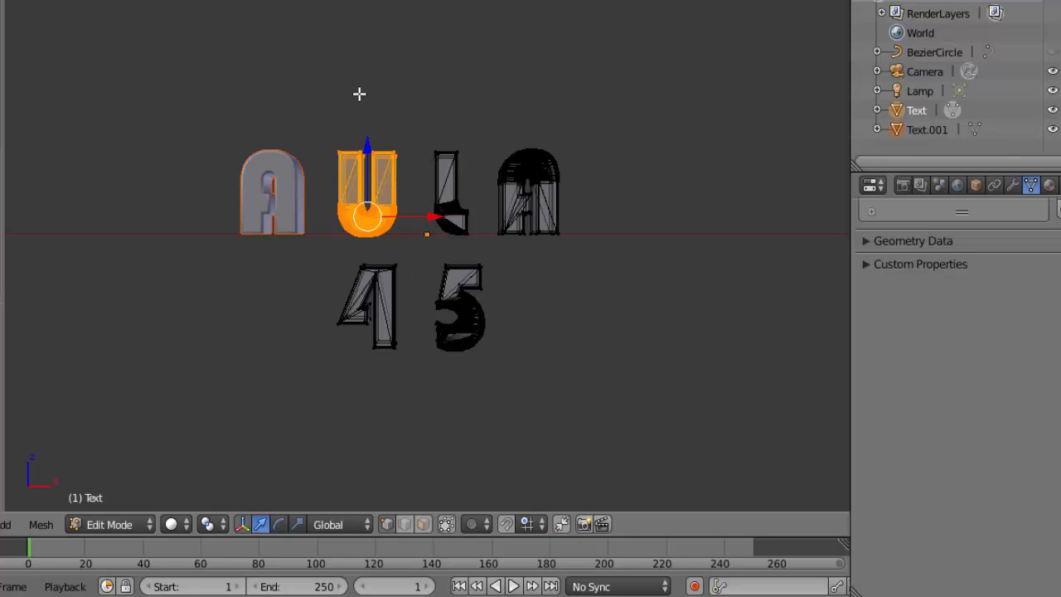
pyautogui.press('p')
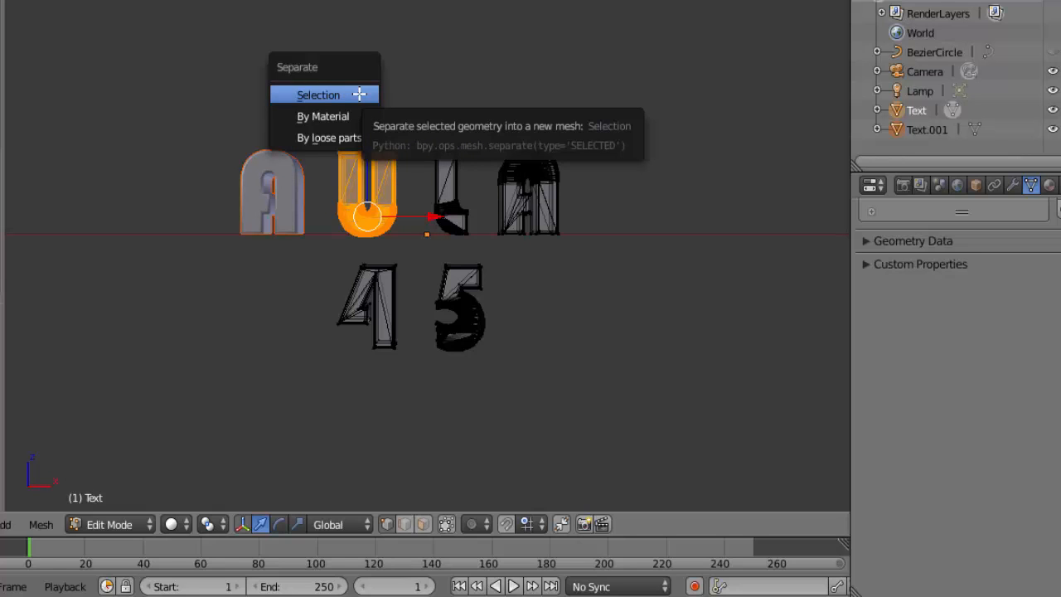
pyautogui.click(357, 95)
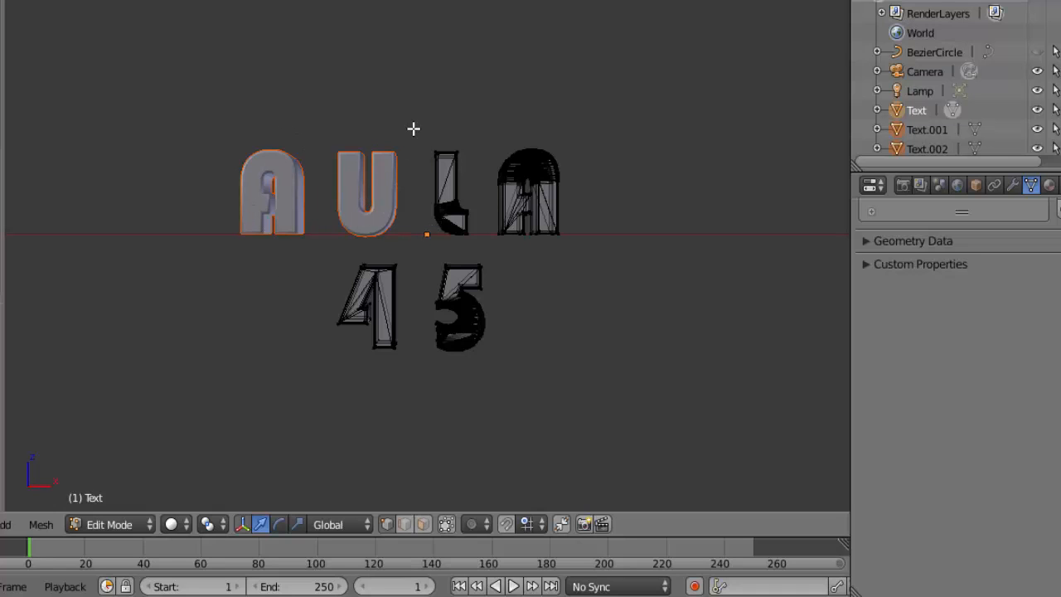
pyautogui.click(152, 523)
pyautogui.press('Tab')
pyautogui.click(136, 504)
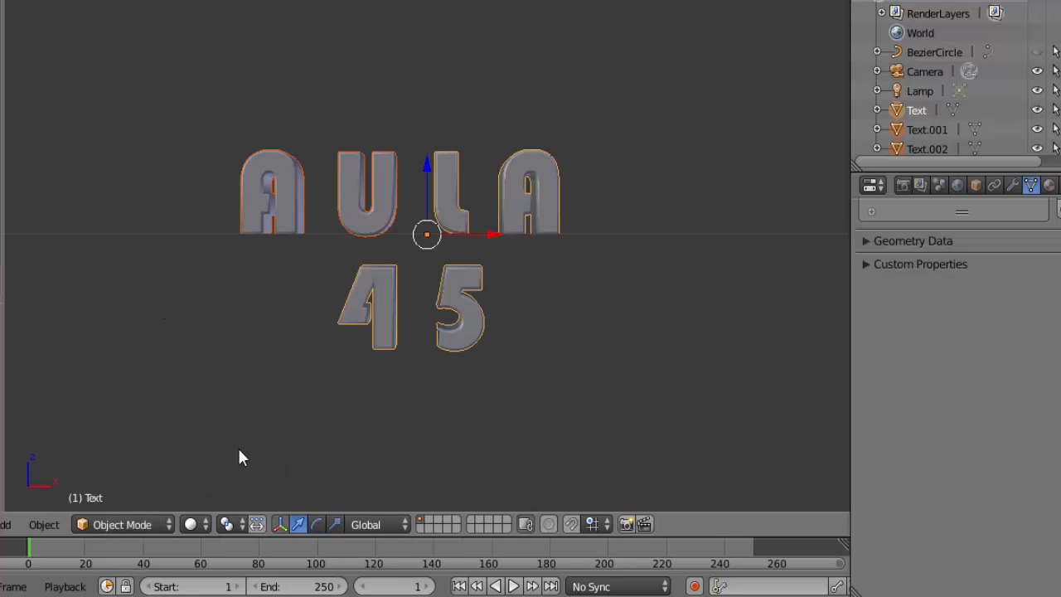
# - Move the separated first A and the U slightly down along the Z axis, the U by about -0.028
pyautogui.rightClick(285, 163)
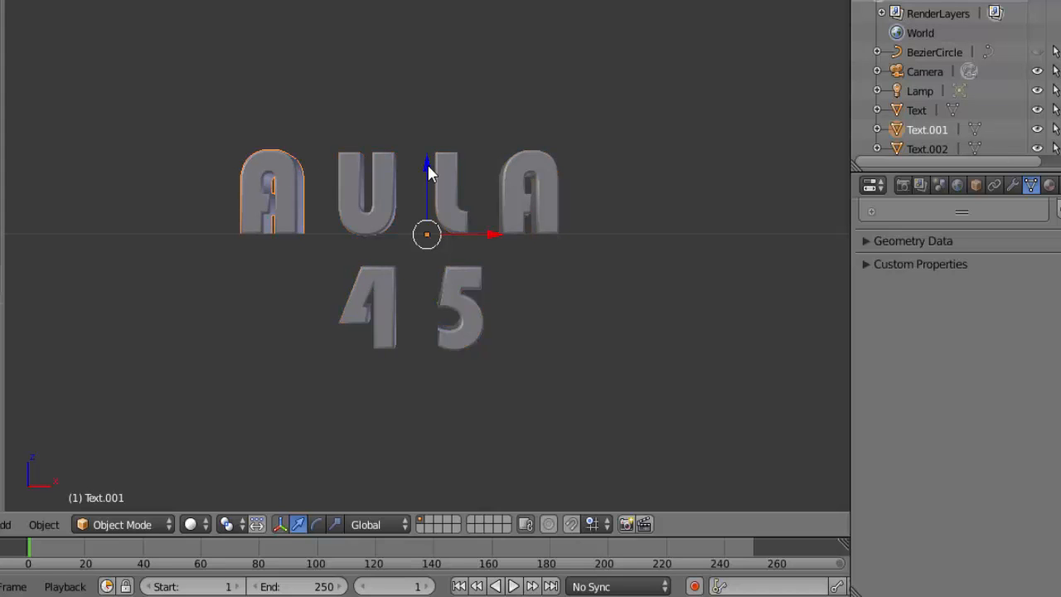
pyautogui.moveTo(427, 164)
pyautogui.mouseDown()
pyautogui.moveTo(438, 76)
pyautogui.moveTo(452, 109)
pyautogui.moveTo(456, 183)
pyautogui.moveTo(449, 131)
pyautogui.moveTo(445, 160)
pyautogui.mouseUp()
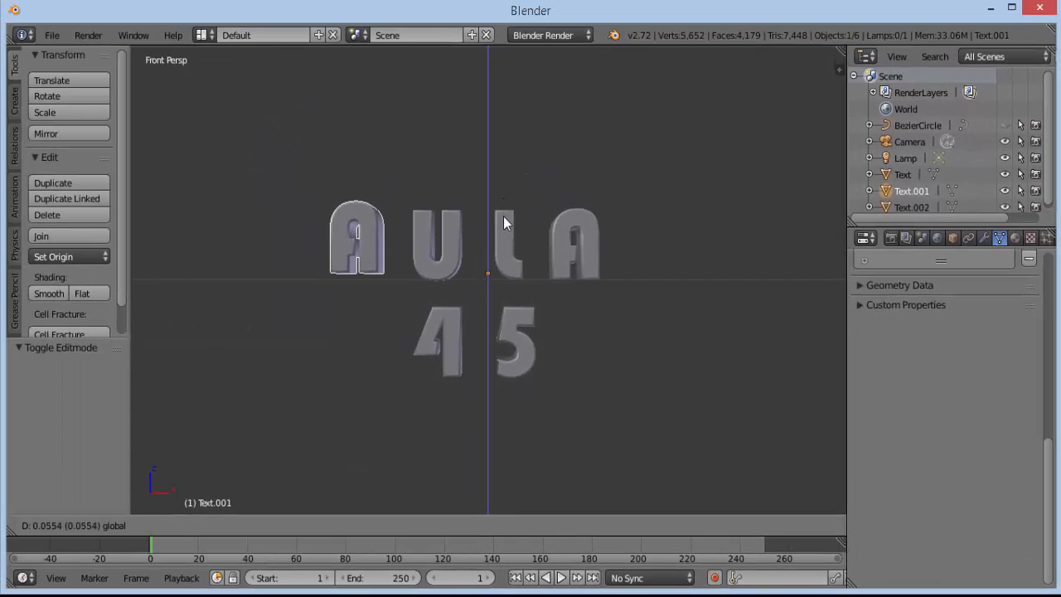
pyautogui.moveTo(503, 216)
pyautogui.mouseDown()
pyautogui.moveTo(481, 237)
pyautogui.moveTo(505, 140)
pyautogui.moveTo(514, 185)
pyautogui.moveTo(517, 138)
pyautogui.moveTo(498, 218)
pyautogui.mouseUp()
pyautogui.rightClick(457, 247)
# - Move the remaining text object containing L, A and 45 by about -0.035 along the X axis
pyautogui.rightClick(512, 225)
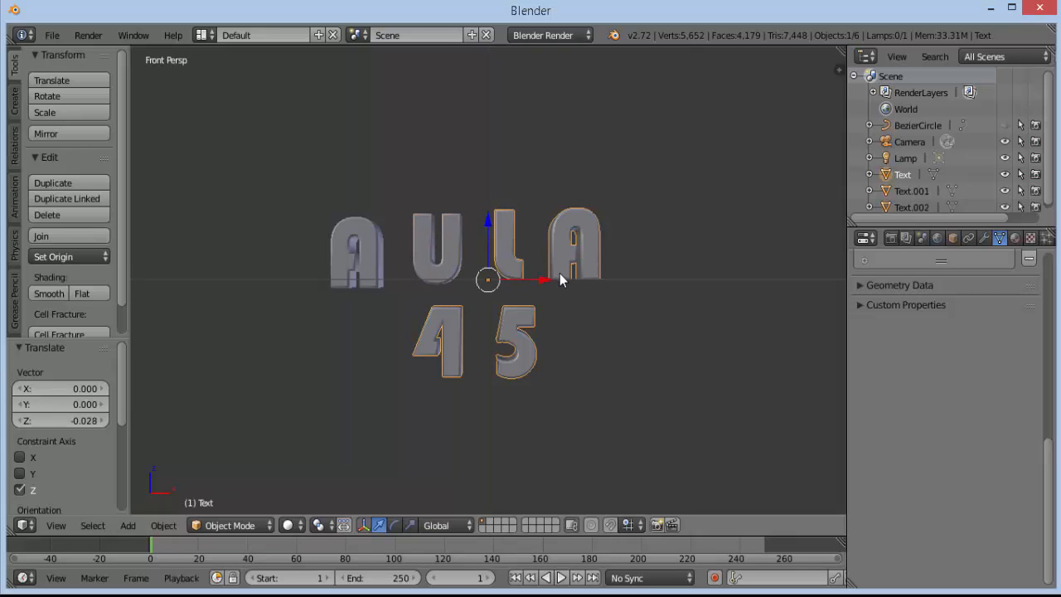
pyautogui.press('g')
pyautogui.press('x')
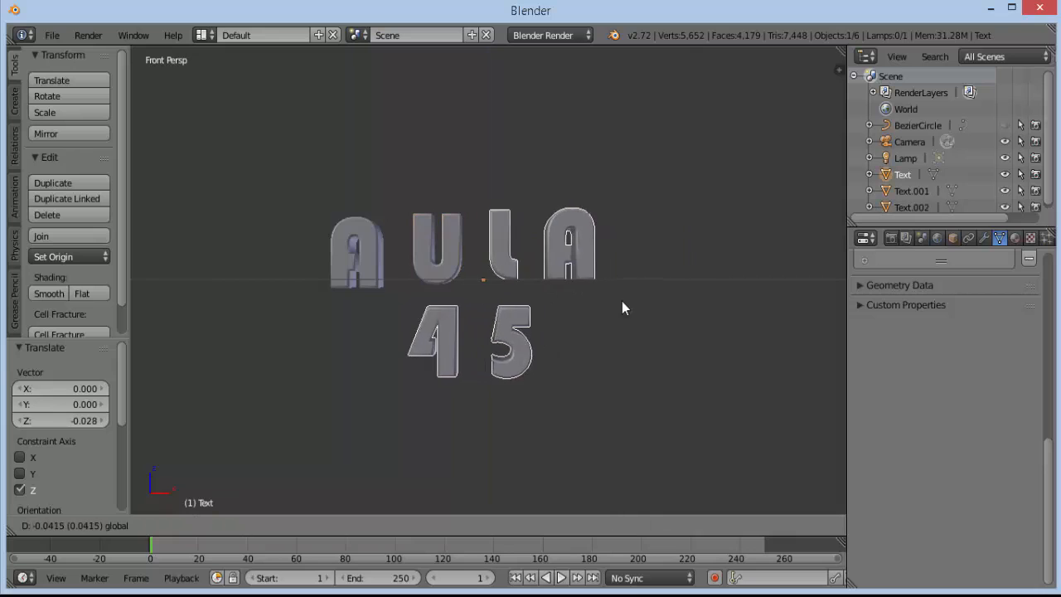
pyautogui.click(547, 325)
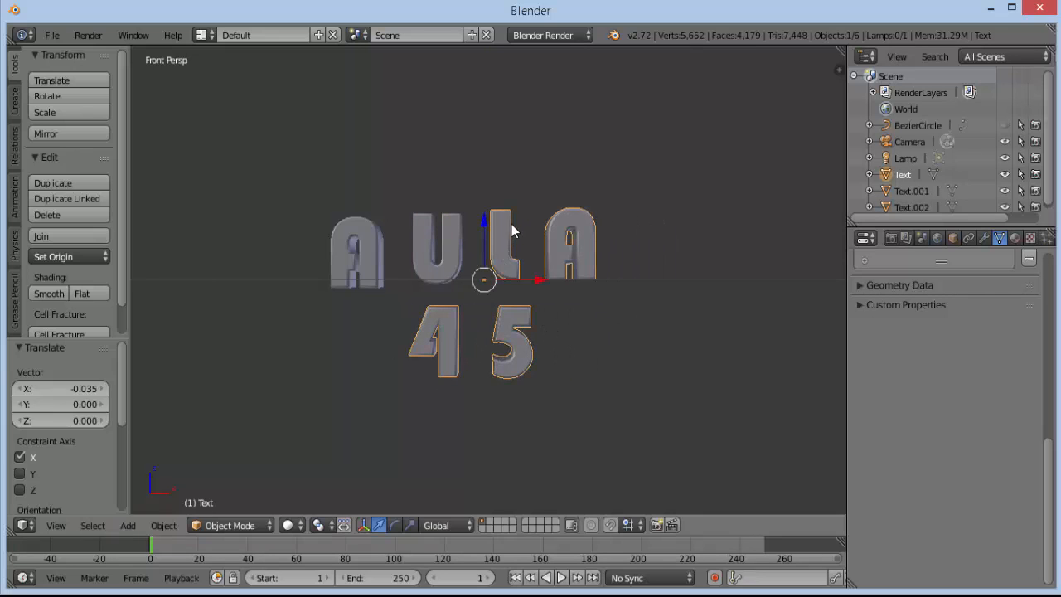
# - Separate the letter L from the remaining text mesh in Edit Mode and return to Object Mode
pyautogui.press('Tab')
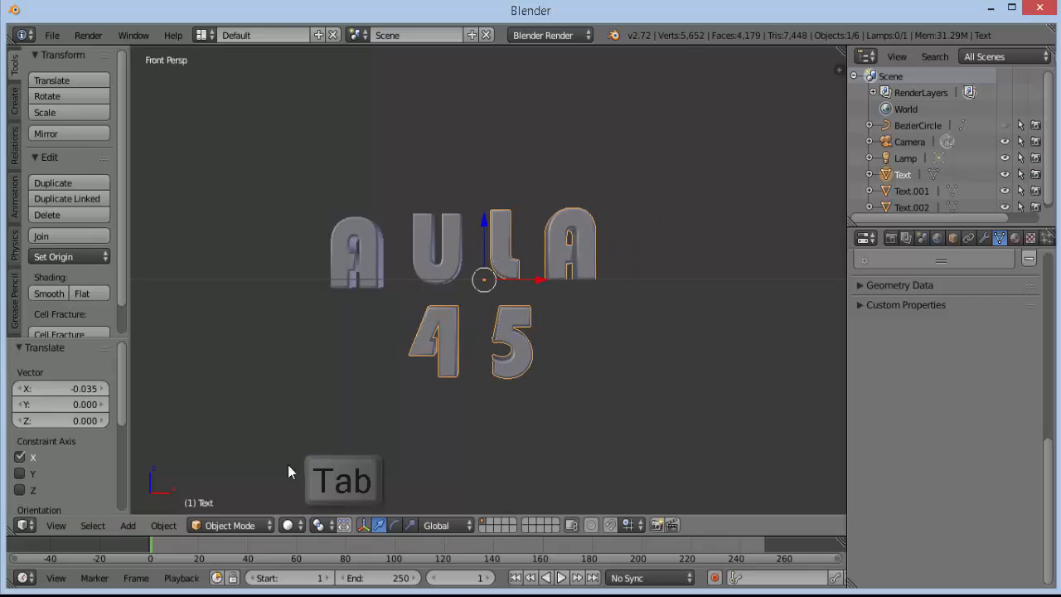
pyautogui.click(269, 523)
pyautogui.click(241, 489)
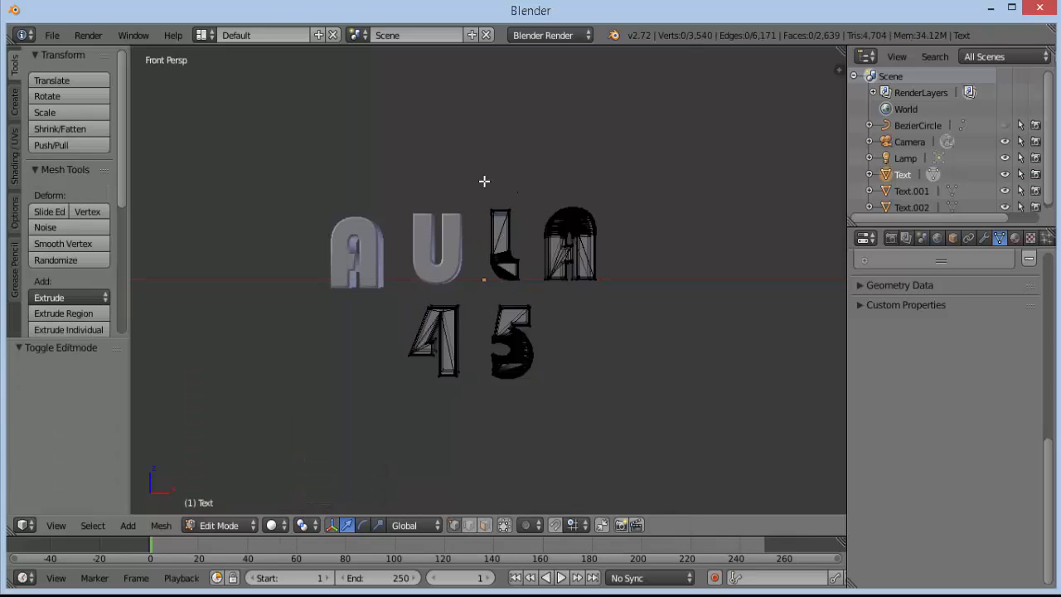
pyautogui.press('b')
pyautogui.moveTo(478, 175); pyautogui.dragTo(532, 292)
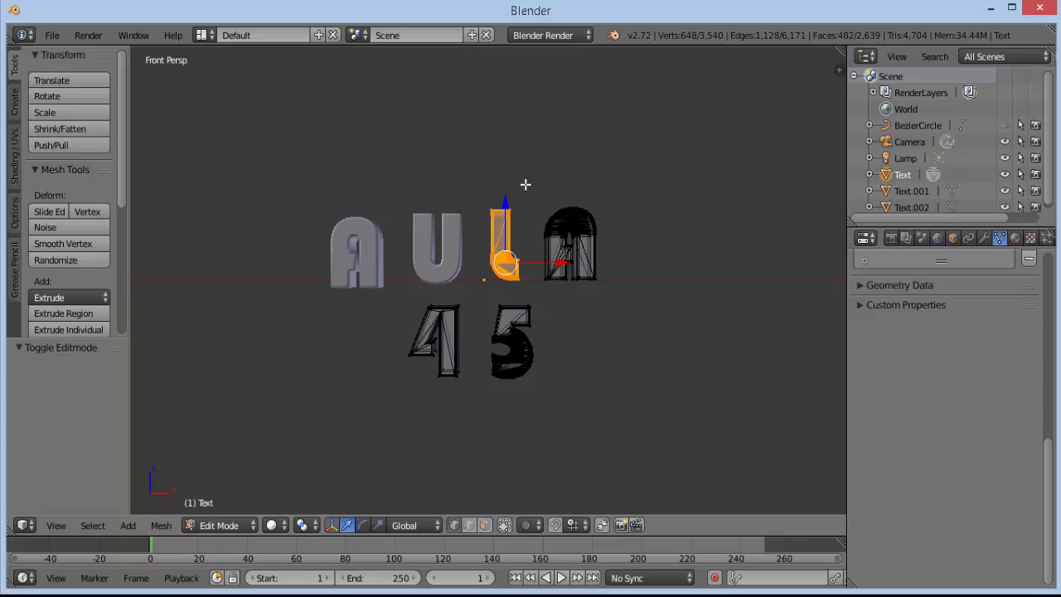
pyautogui.press('p')
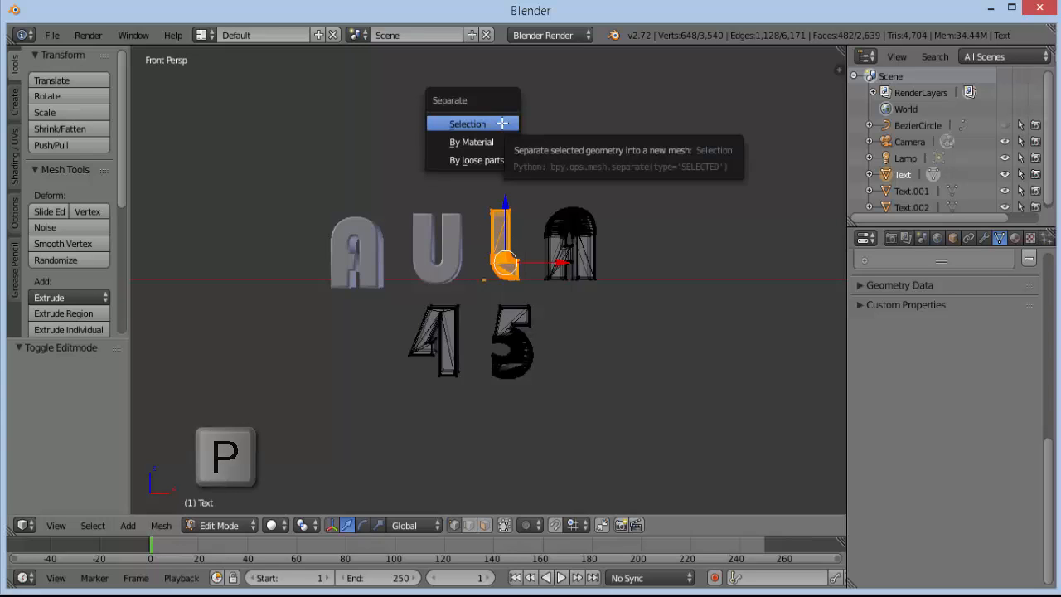
pyautogui.click(486, 123)
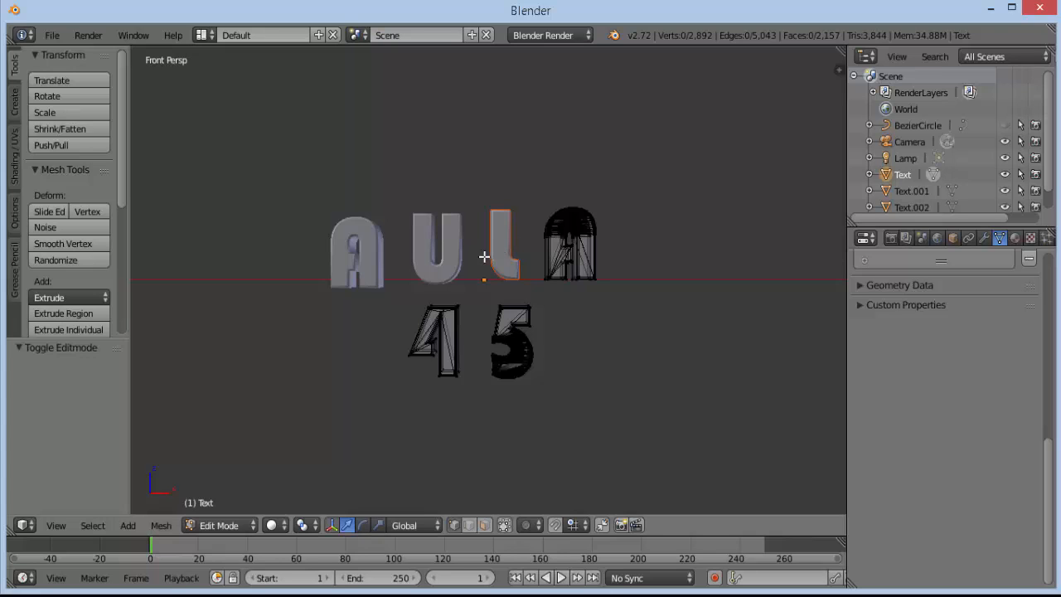
pyautogui.click(249, 525)
pyautogui.press('Tab')
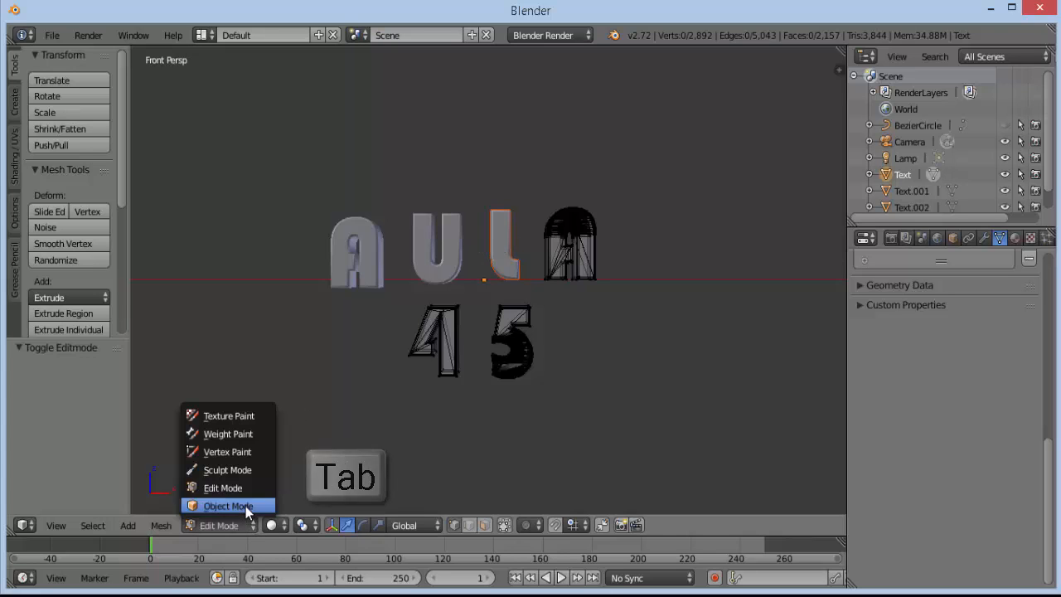
pyautogui.click(228, 506)
# - Move the separated L down along the Z axis and the remaining "A 45" object about -0.083 along X
pyautogui.rightClick(506, 229)
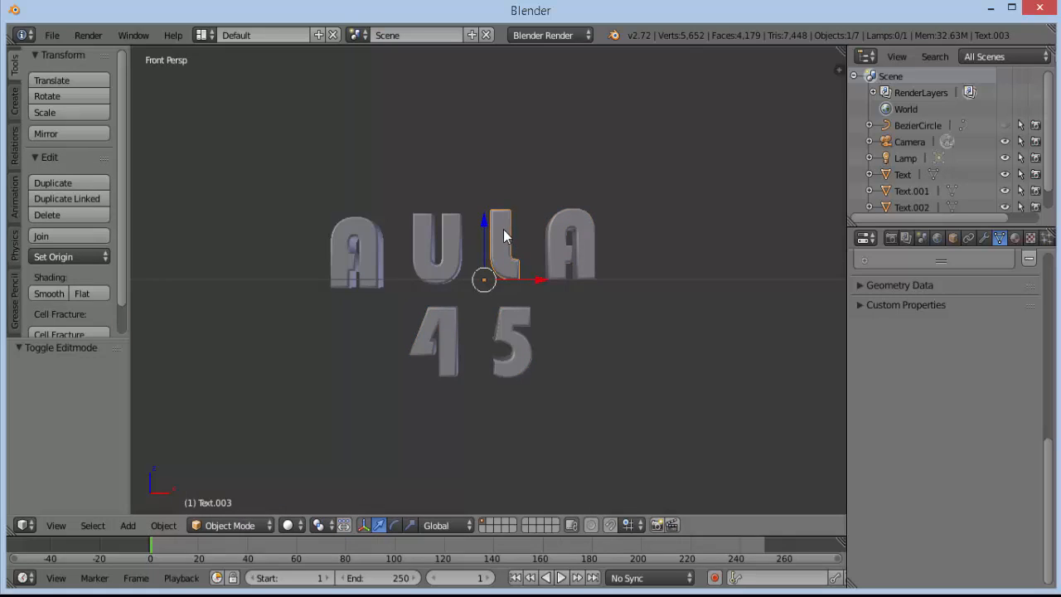
pyautogui.moveTo(482, 220); pyautogui.dragTo(522, 243)
pyautogui.rightClick(557, 249)
pyautogui.moveTo(540, 281); pyautogui.dragTo(532, 332)
# - Raise the L and the U along the Z axis, placing the U above all the other letters
pyautogui.rightClick(504, 240)
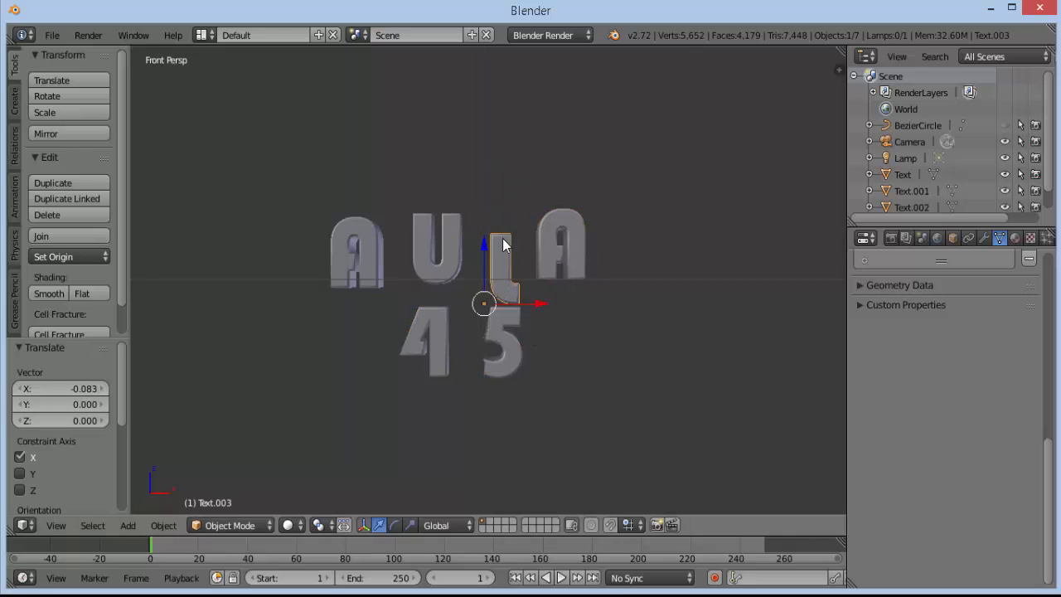
pyautogui.moveTo(483, 250); pyautogui.dragTo(487, 105)
pyautogui.rightClick(452, 231)
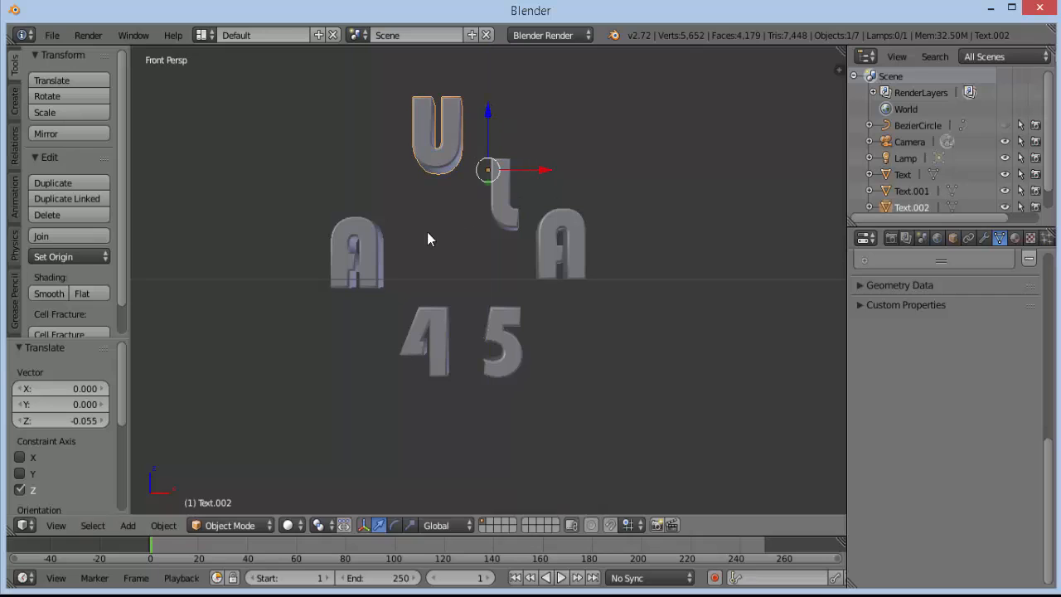
# - Add a new material to the first A with a blue diffuse color of R 0.021, G 0.015, B 0.800
pyautogui.rightClick(375, 244)
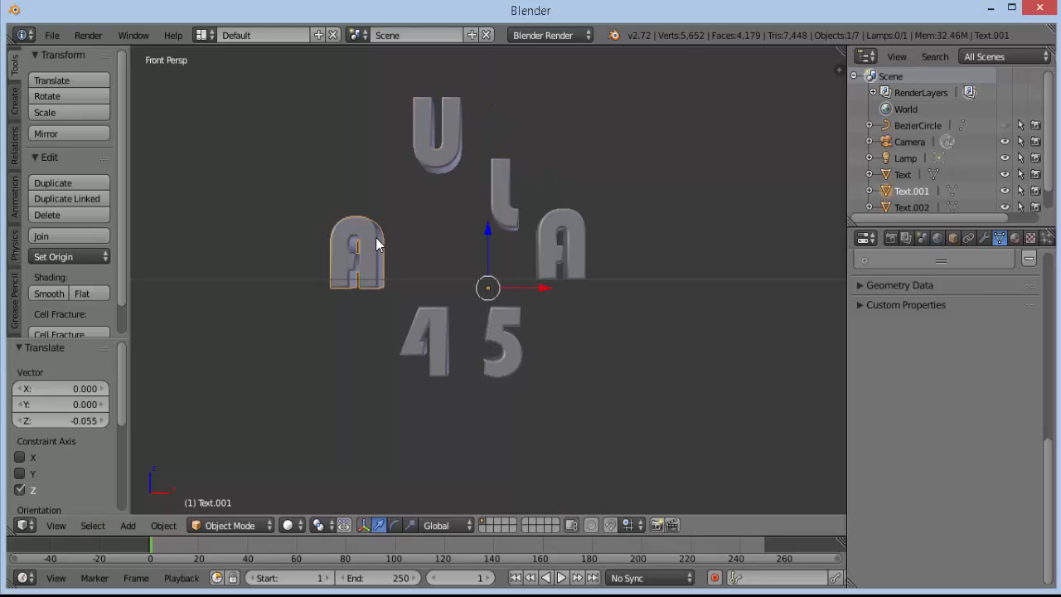
pyautogui.click(1015, 238)
pyautogui.click(941, 346)
pyautogui.click(903, 549)
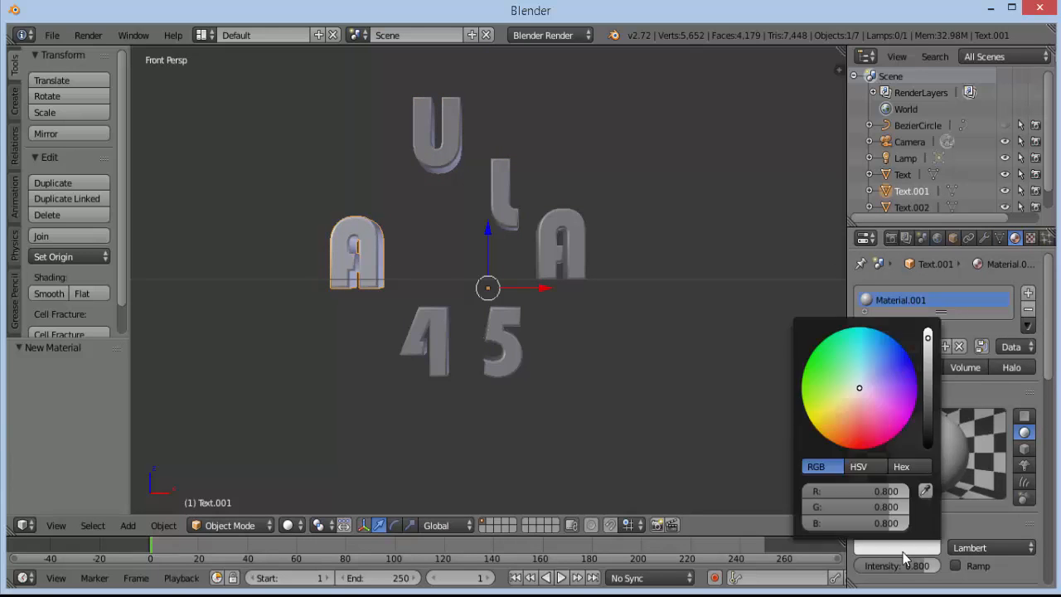
pyautogui.click(907, 363)
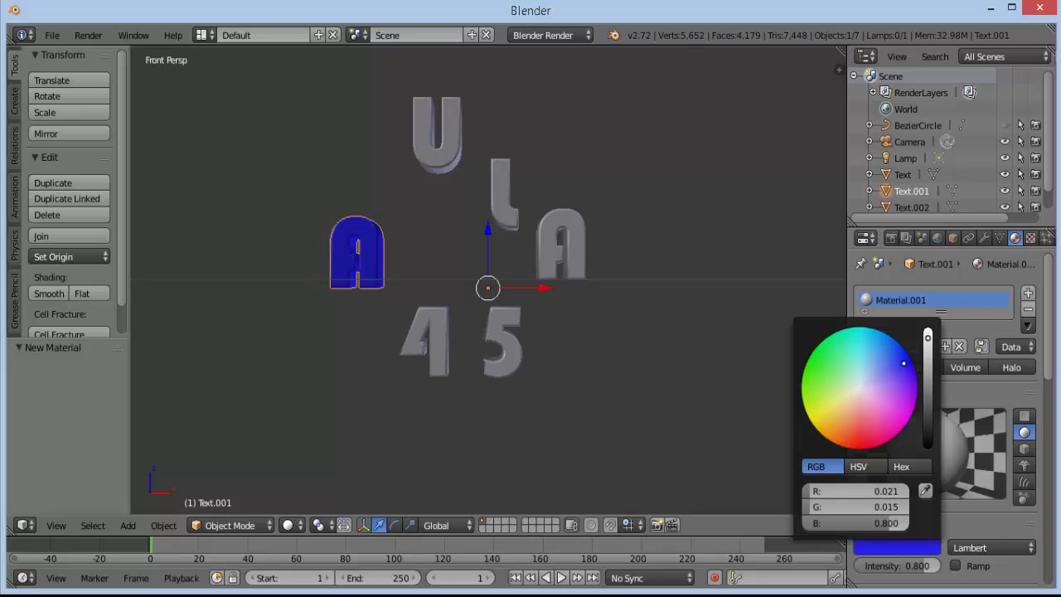
# - Add a new material to the letter U and set its diffuse color to yellow-green
pyautogui.rightClick(446, 163)
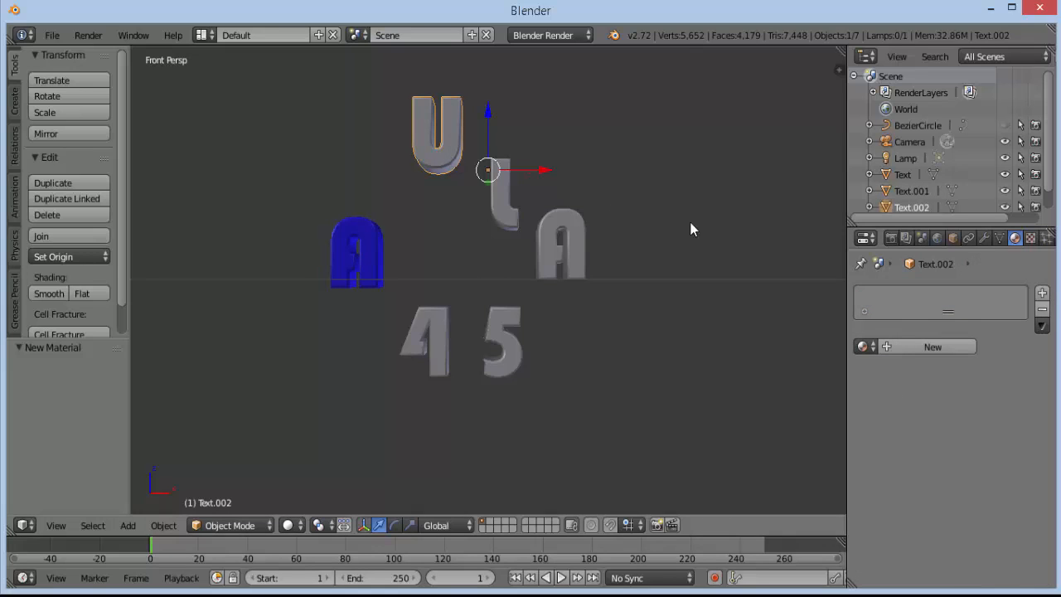
pyautogui.click(946, 345)
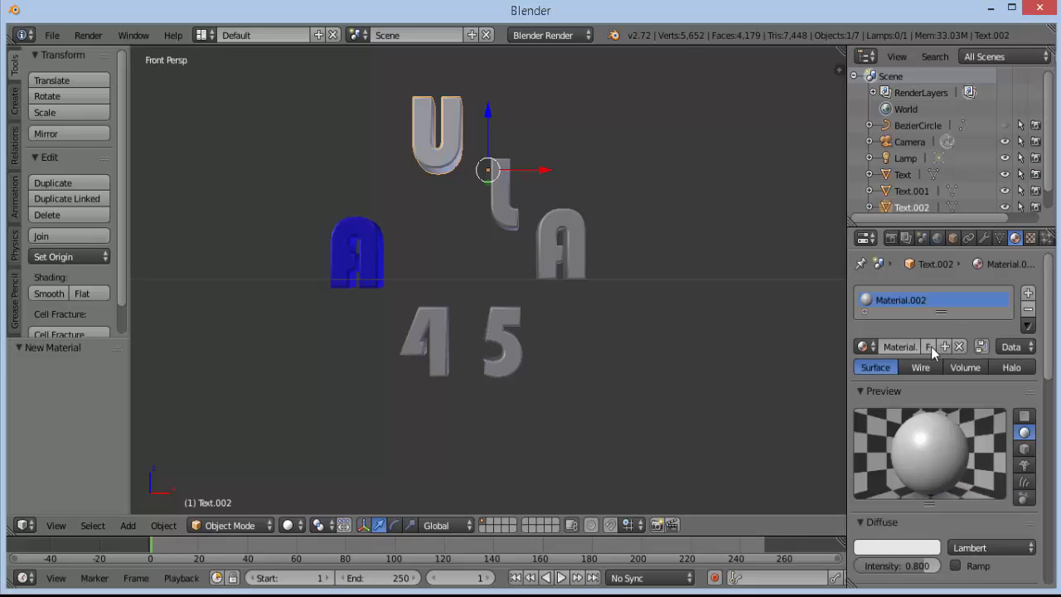
pyautogui.click(890, 546)
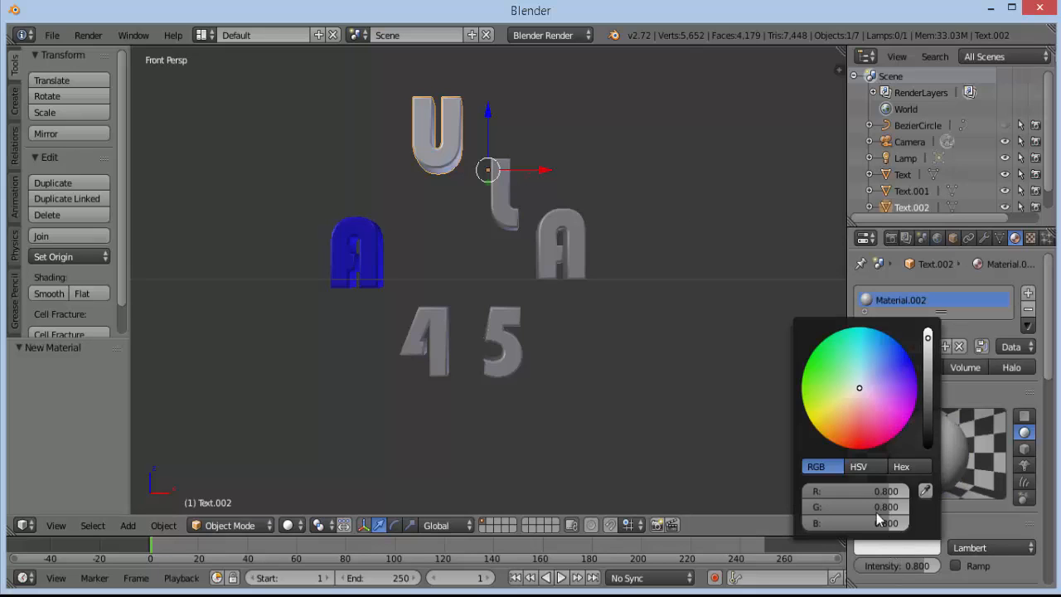
pyautogui.click(818, 399)
# - Add a material slot with a new material to the L and set its diffuse color to red, R 0.800, G 0.016, B 0.060
pyautogui.rightClick(514, 219)
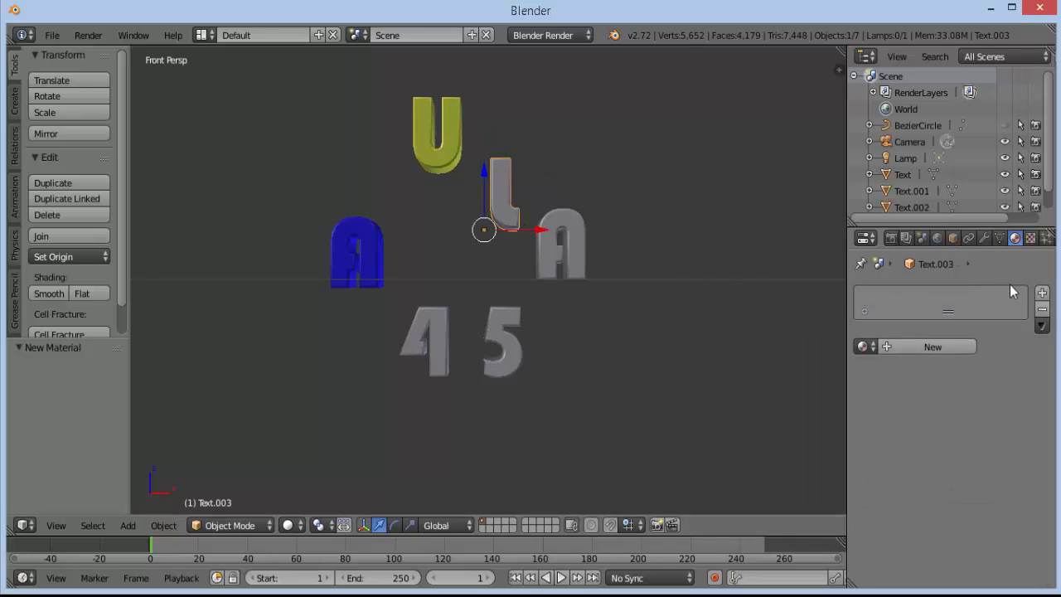
pyautogui.click(1042, 293)
pyautogui.click(913, 345)
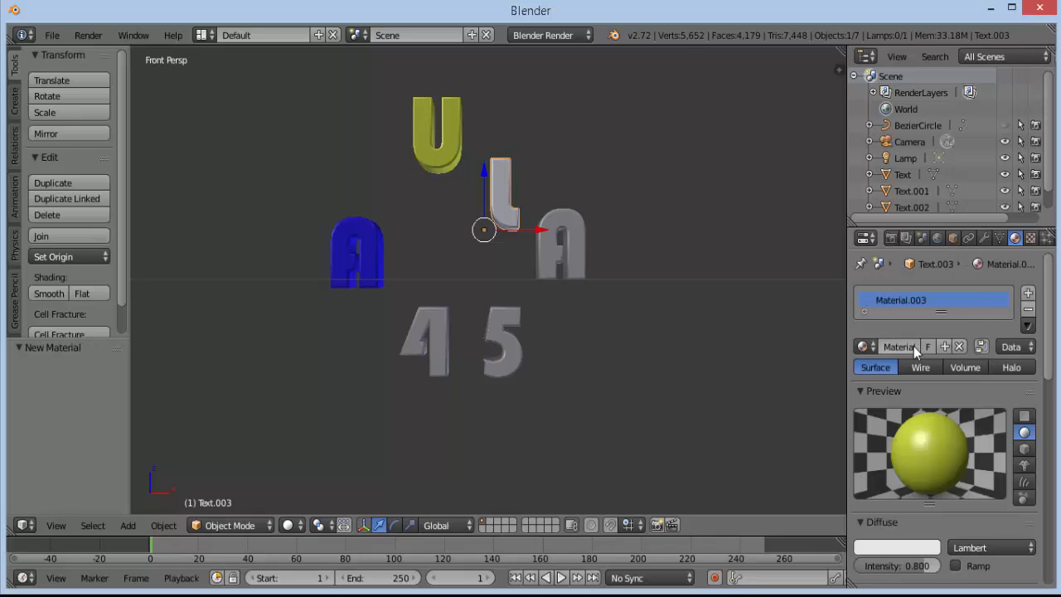
pyautogui.click(913, 547)
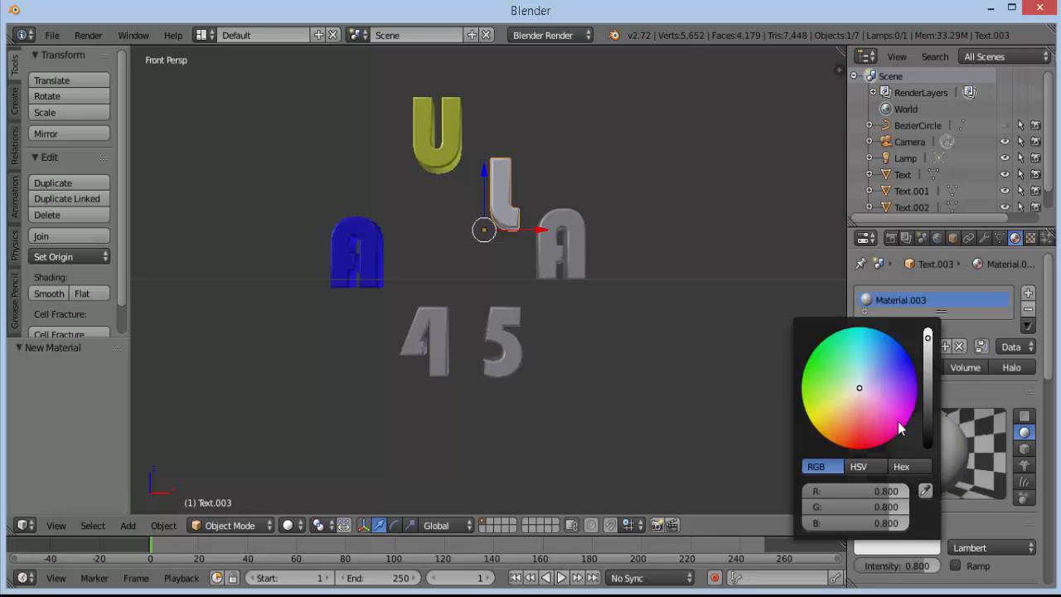
pyautogui.click(870, 446)
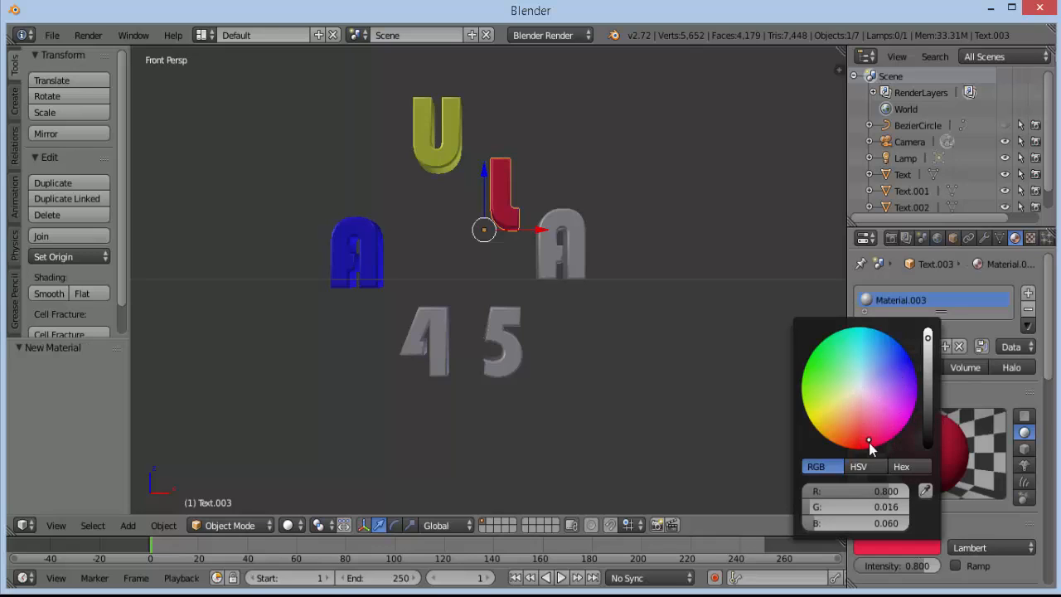
pyautogui.moveTo(537, 422); pyautogui.dragTo(539, 435, button='middle')
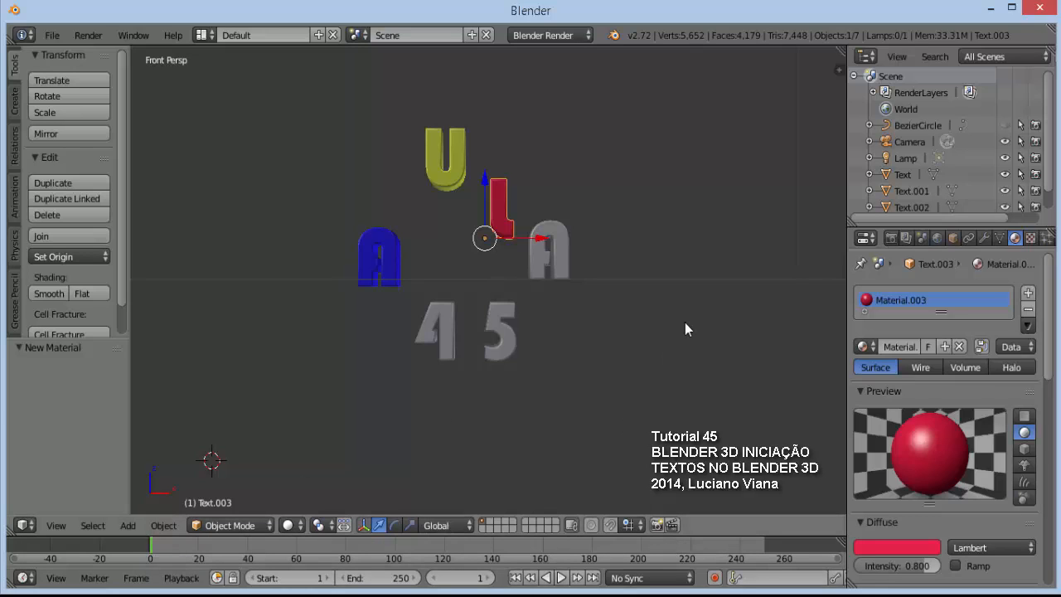
pyautogui.scroll(-2, 685, 322)
pyautogui.scroll(2, 685, 322)
pyautogui.scroll(-2, 685, 322)
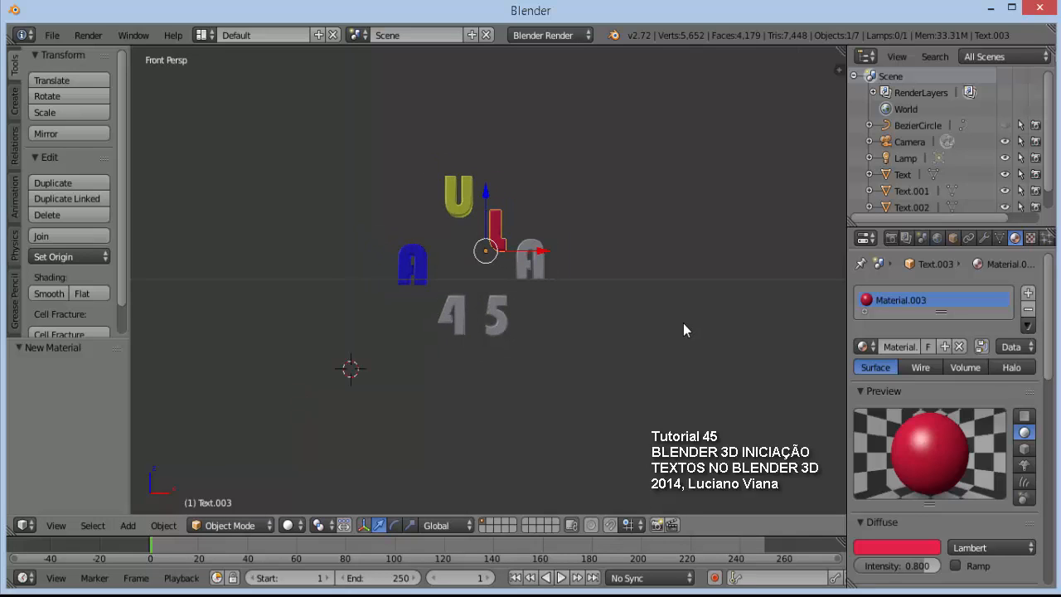